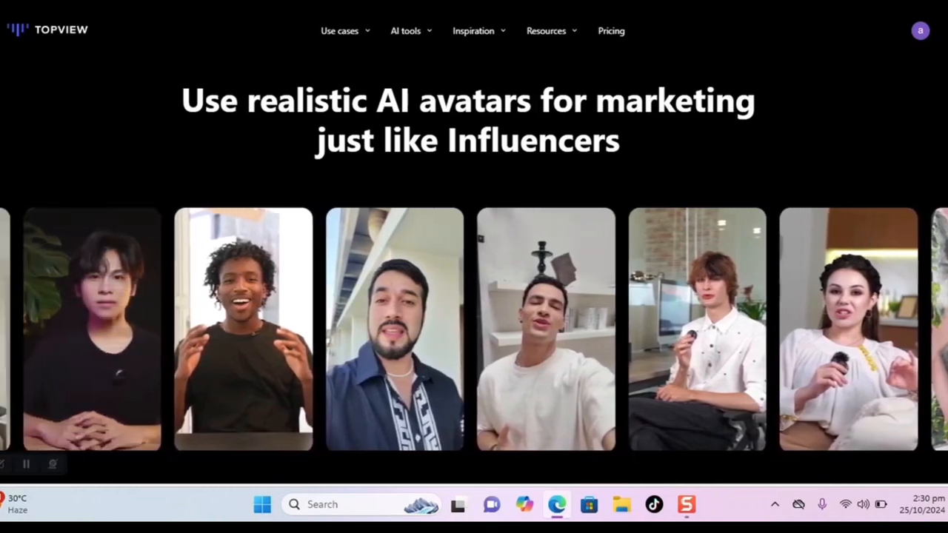
Open the pricing page and review the Free, Starter, Business and Enterprise plans
{"action": "scroll", "coordinate": [474, 267], "scroll_direction": "up", "scroll_amount": 10}
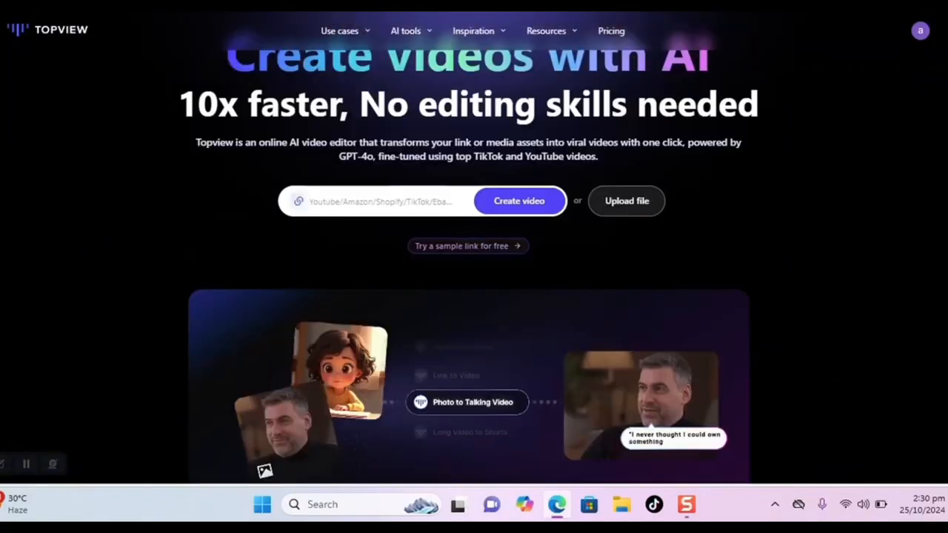
{"action": "left_click", "coordinate": [919, 30]}
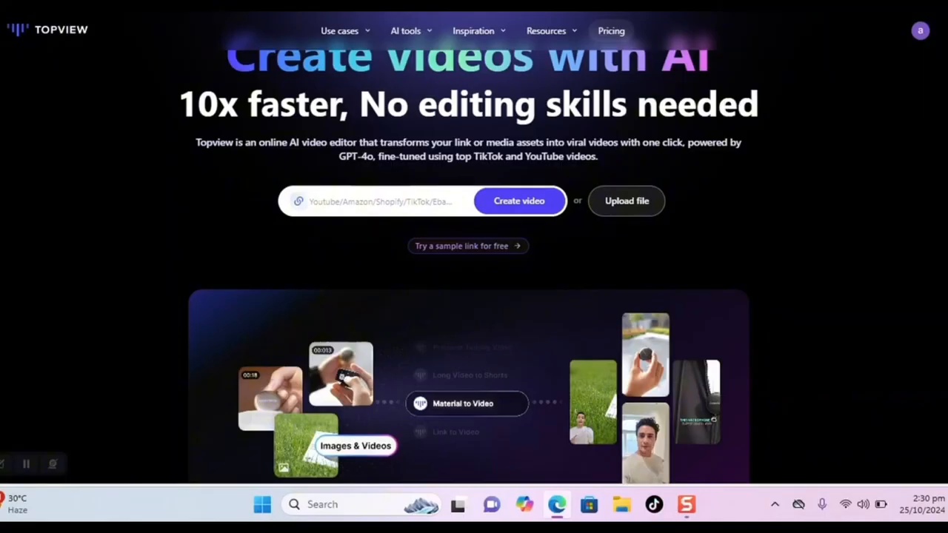
{"action": "left_click", "coordinate": [611, 31]}
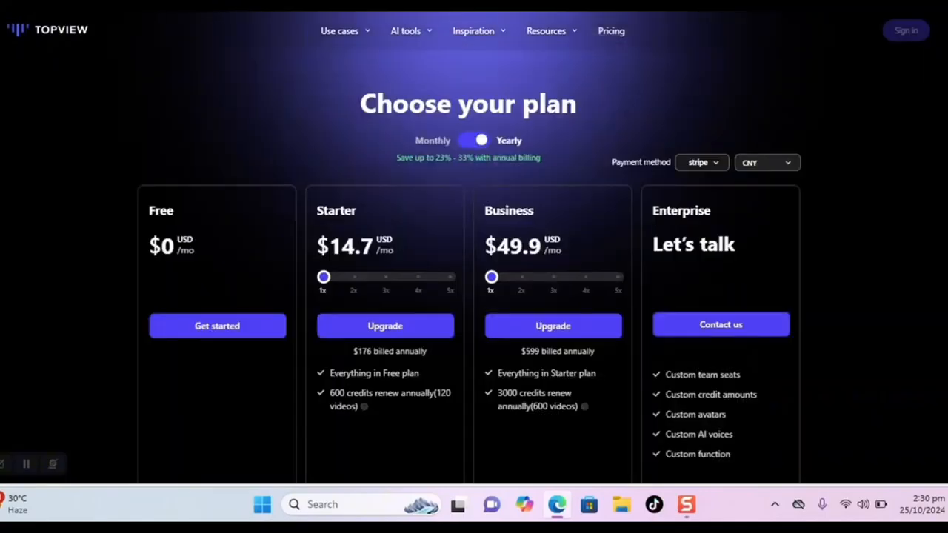
{"action": "left_click_drag", "start_coordinate": [204, 255], "coordinate": [148, 241]}
{"action": "left_click", "coordinate": [191, 259]}
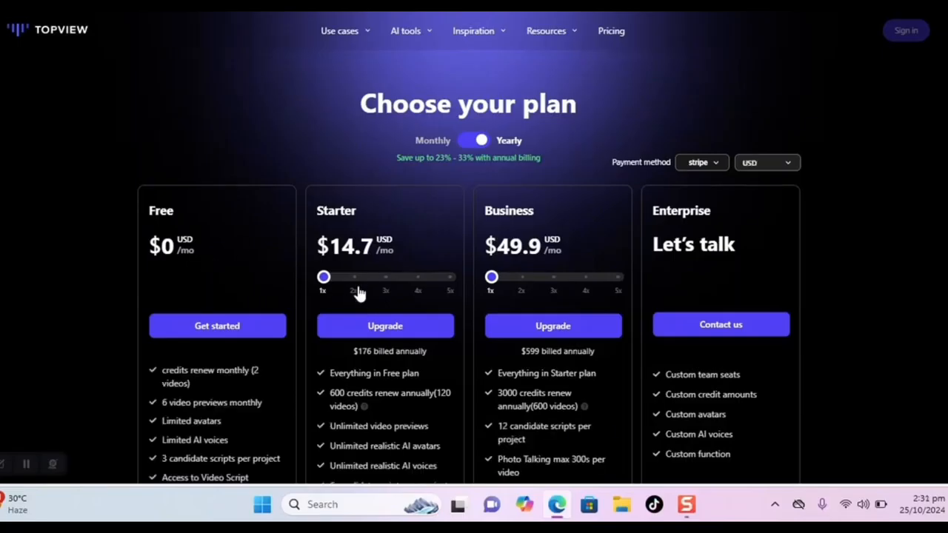
{"action": "scroll", "coordinate": [468, 285], "scroll_direction": "down", "scroll_amount": 2}
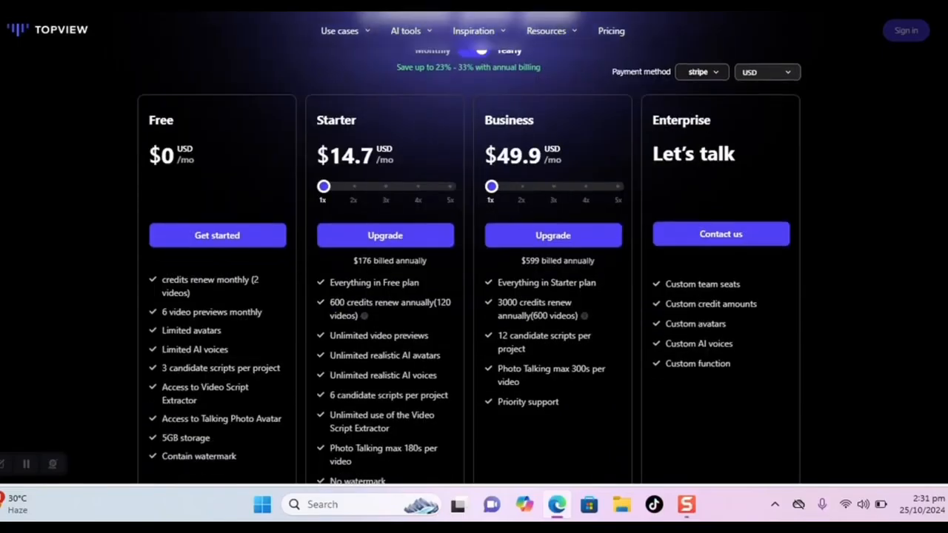
{"action": "left_click_drag", "start_coordinate": [163, 228], "coordinate": [203, 247]}
{"action": "left_click", "coordinate": [201, 247]}
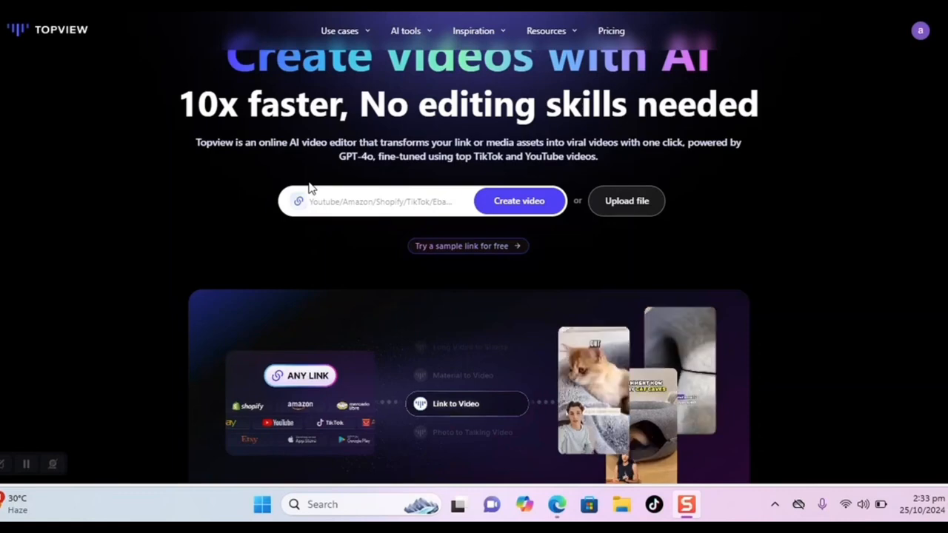
Copy the web address of the Champion Men's T-Shirt product page on Amazon
{"action": "left_click", "coordinate": [332, 196]}
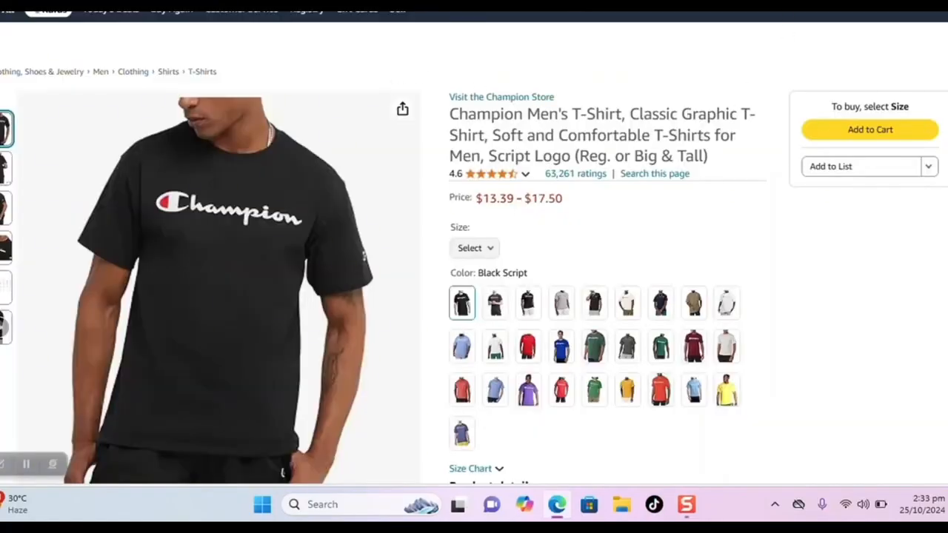
{"action": "scroll", "coordinate": [474, 267], "scroll_direction": "down", "scroll_amount": 5}
{"action": "scroll", "coordinate": [474, 267], "scroll_direction": "up", "scroll_amount": 6}
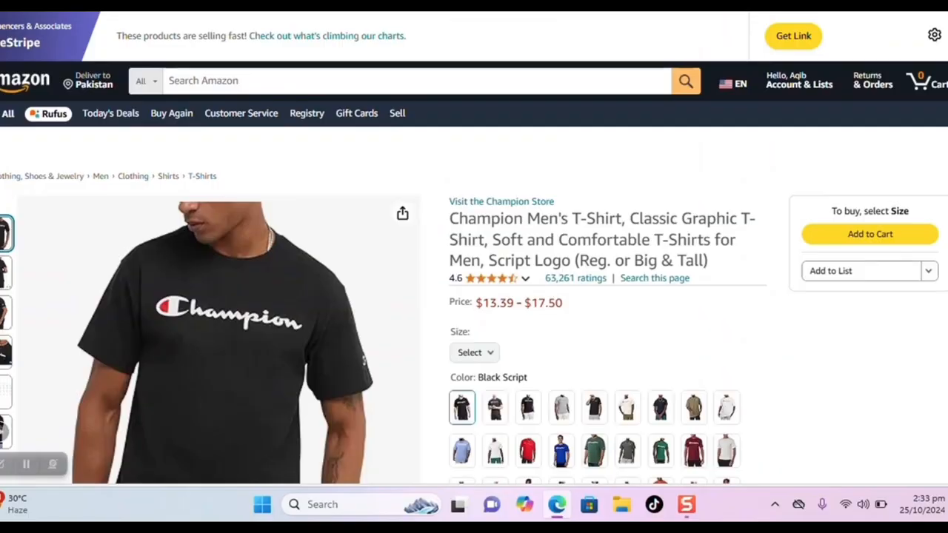
{"action": "left_click", "coordinate": [322, 11]}
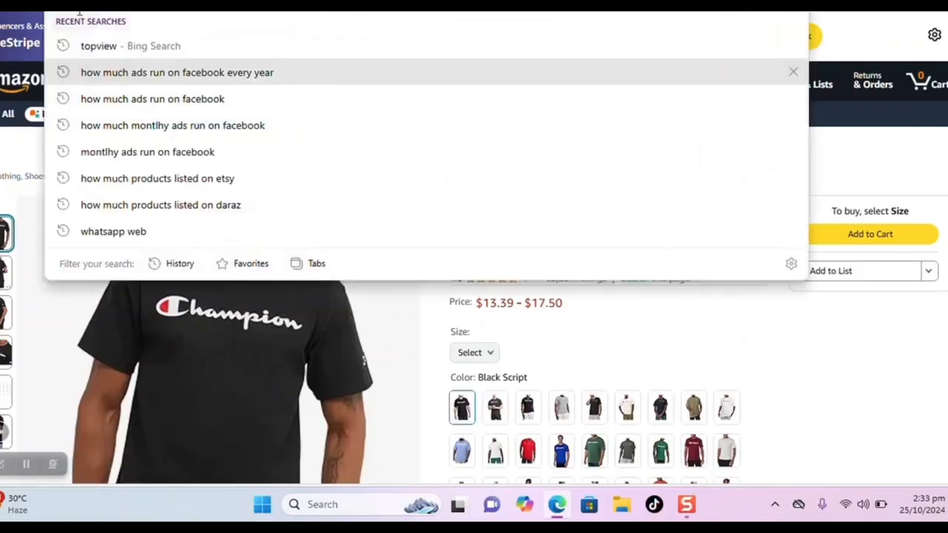
{"action": "right_click", "coordinate": [108, 8]}
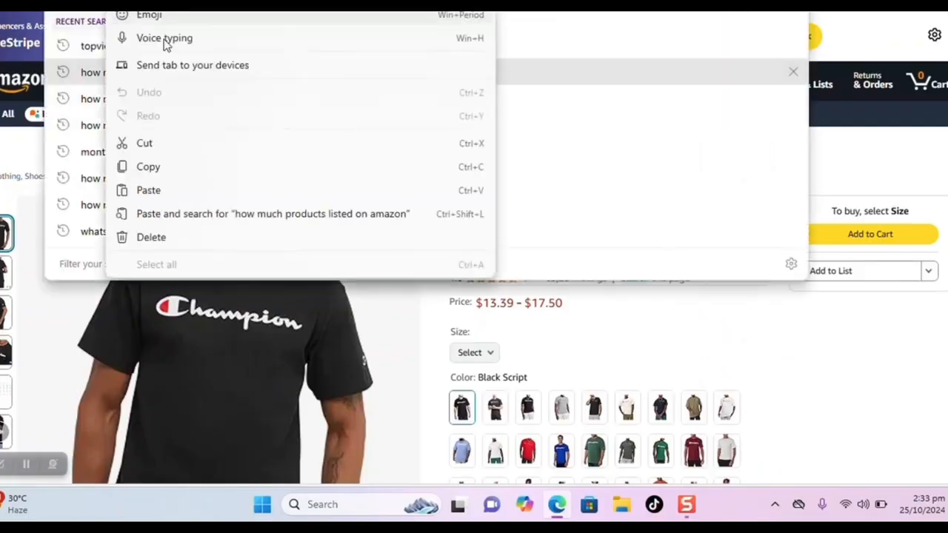
{"action": "left_click", "coordinate": [168, 171]}
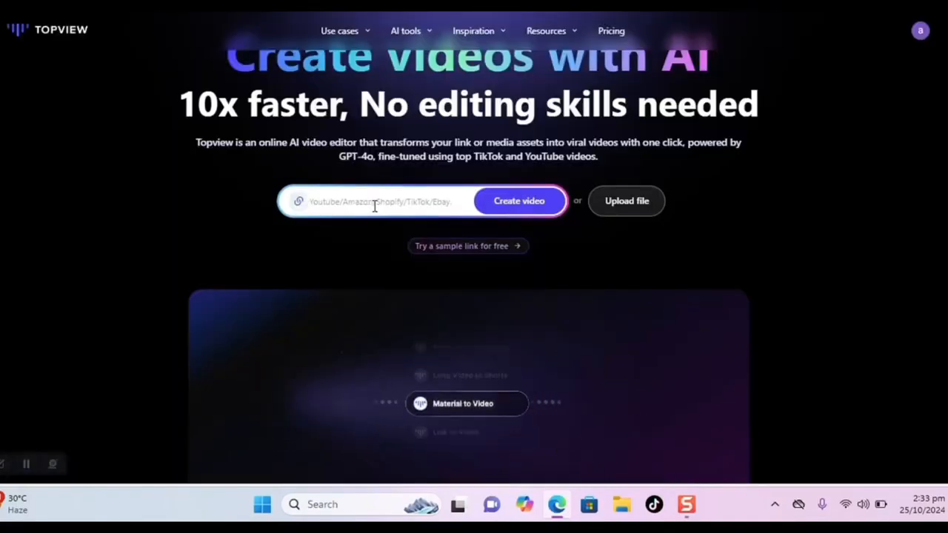
Create a video in Topview from the copied Amazon product link, using all the materials it offers
{"action": "left_click", "coordinate": [375, 206]}
{"action": "key", "text": "ctrl+v"}
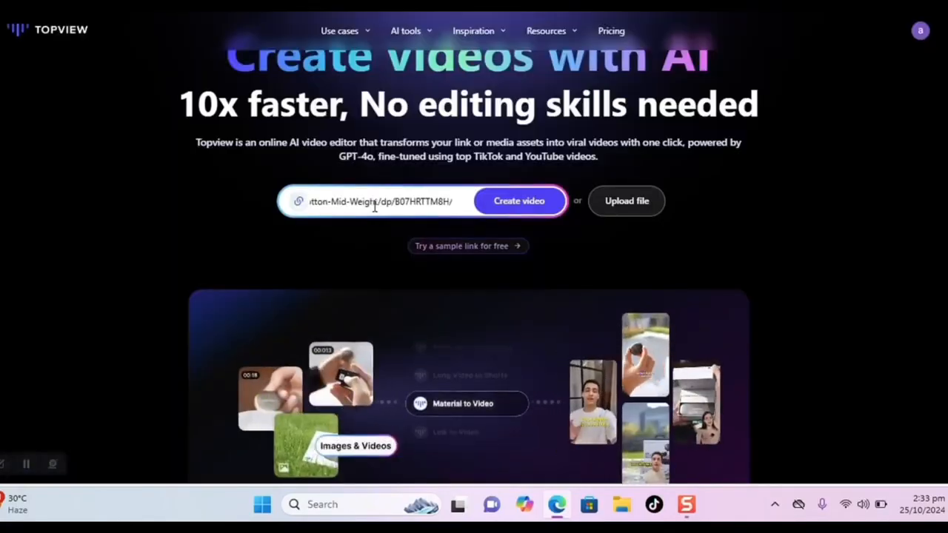
{"action": "left_click", "coordinate": [522, 210]}
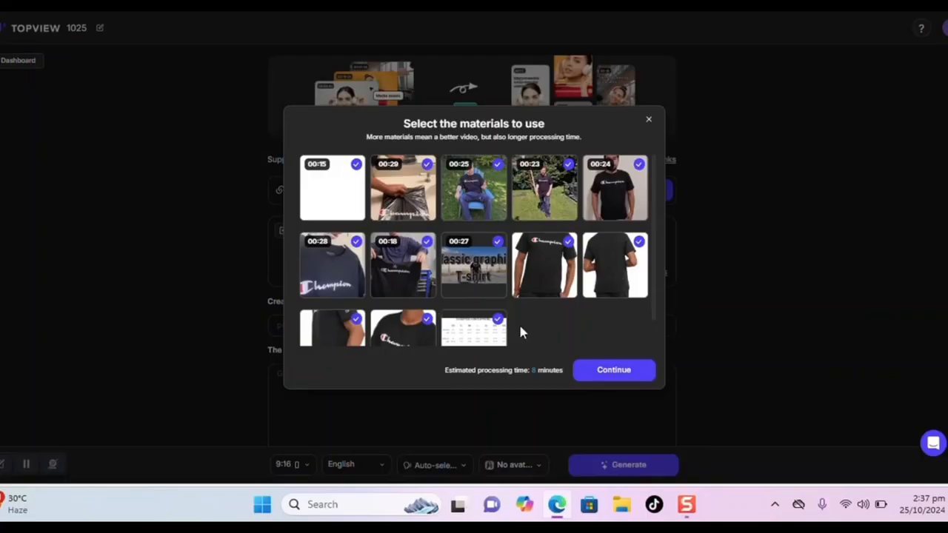
{"action": "left_click", "coordinate": [603, 371]}
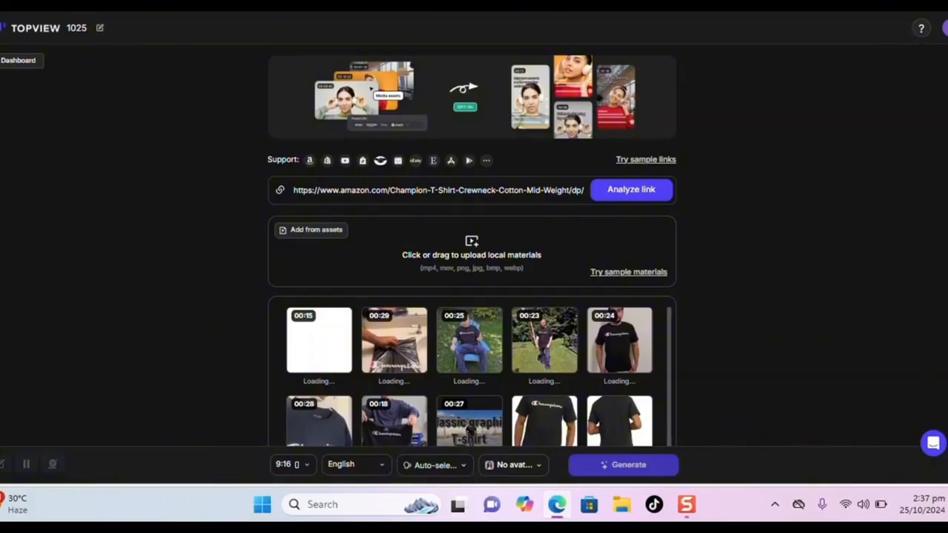
{"action": "scroll", "coordinate": [472, 246], "scroll_direction": "down", "scroll_amount": 4}
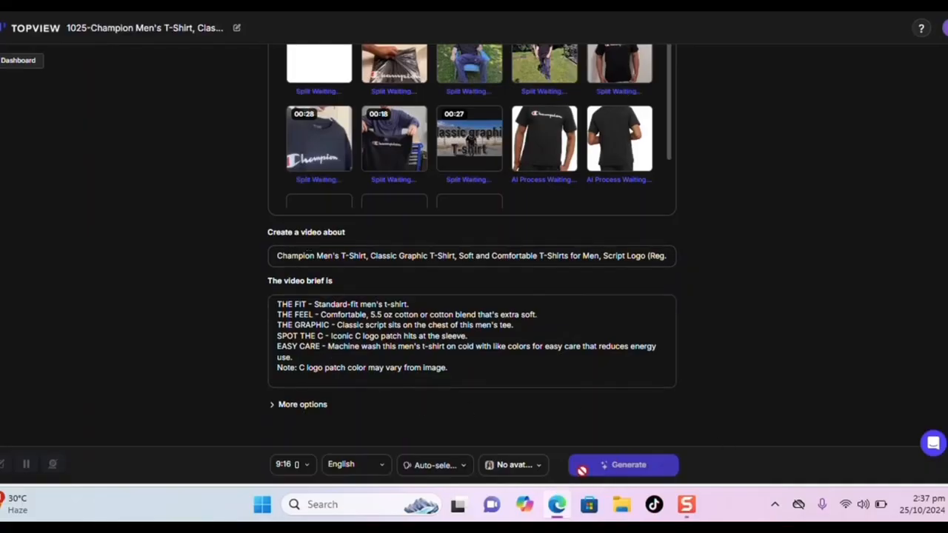
Keep the 9:16 aspect ratio and choose English as the video language
{"action": "left_click", "coordinate": [300, 471]}
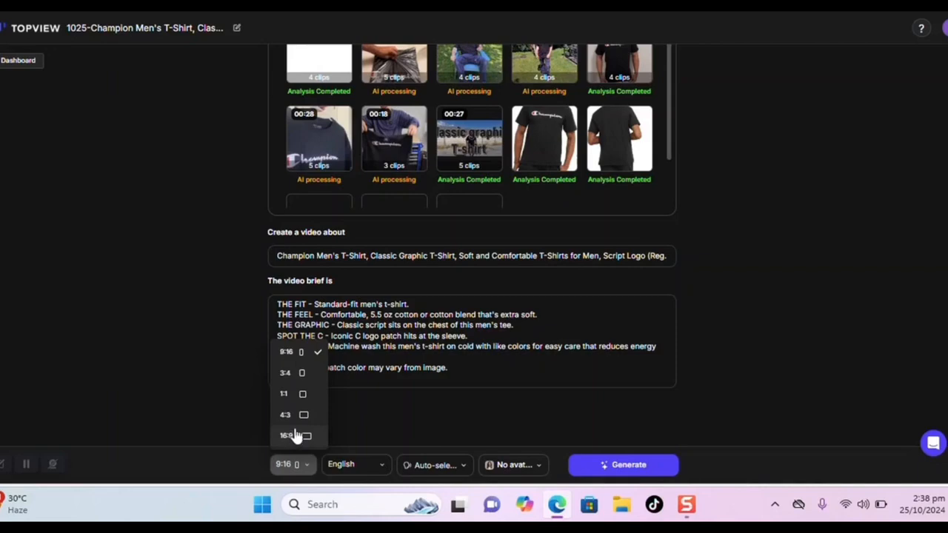
{"action": "left_click", "coordinate": [355, 465]}
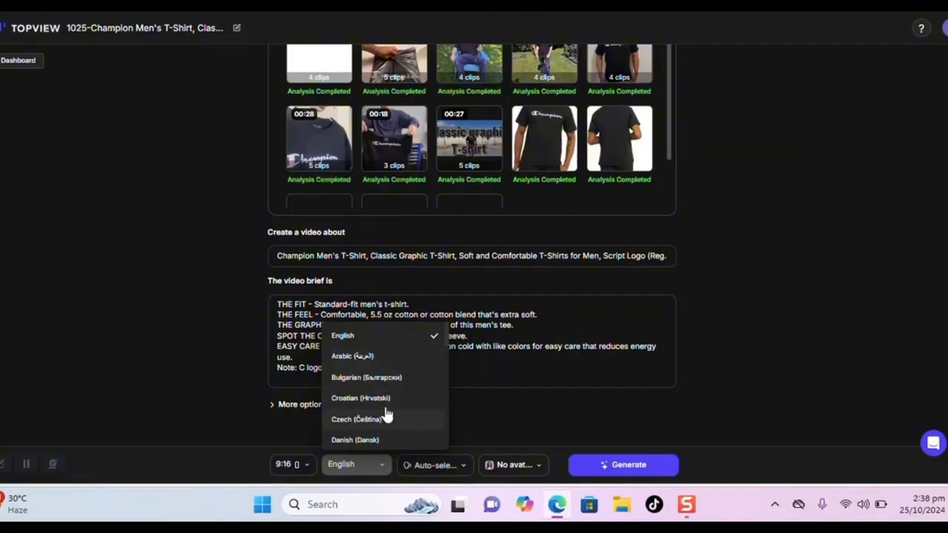
{"action": "left_click", "coordinate": [384, 344]}
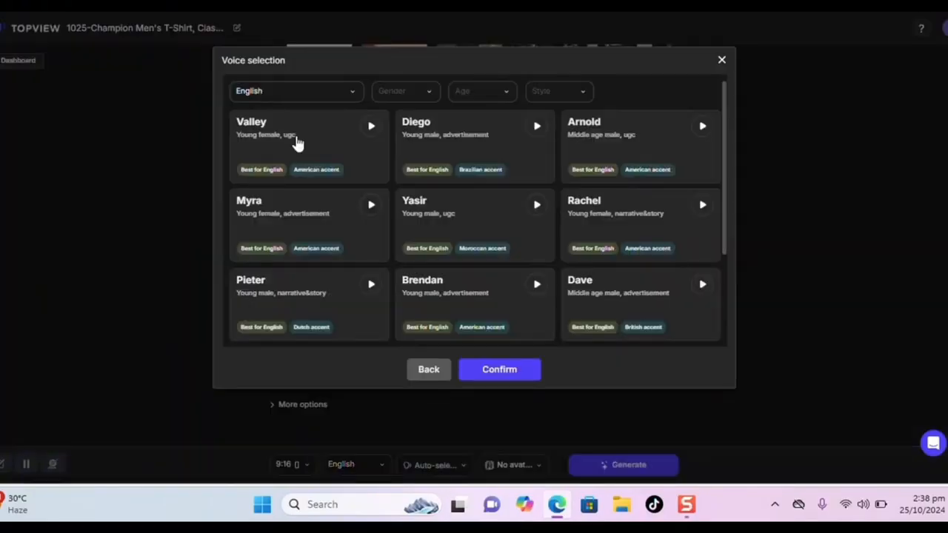
Filter the available AI voices by English language, Male gender and Young age
{"action": "left_click", "coordinate": [438, 468]}
{"action": "left_click", "coordinate": [320, 97]}
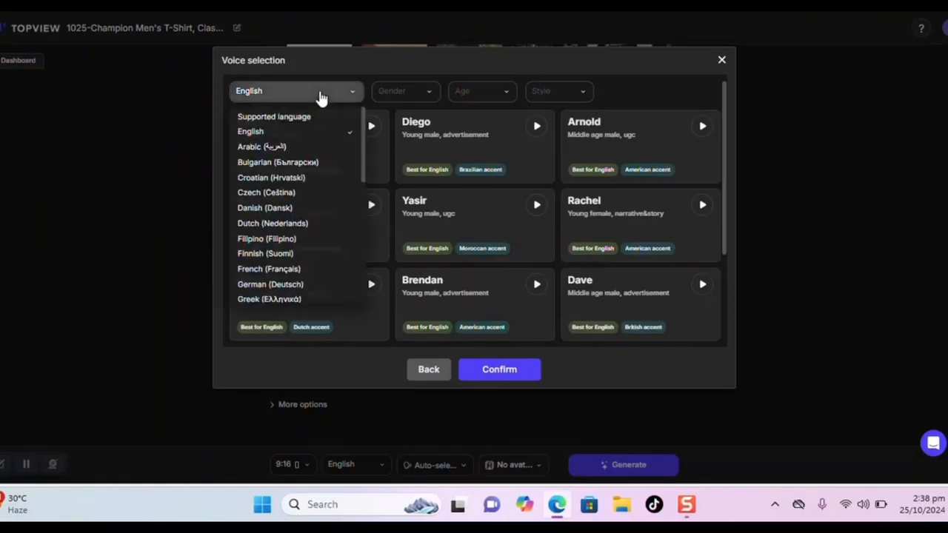
{"action": "left_click", "coordinate": [408, 91]}
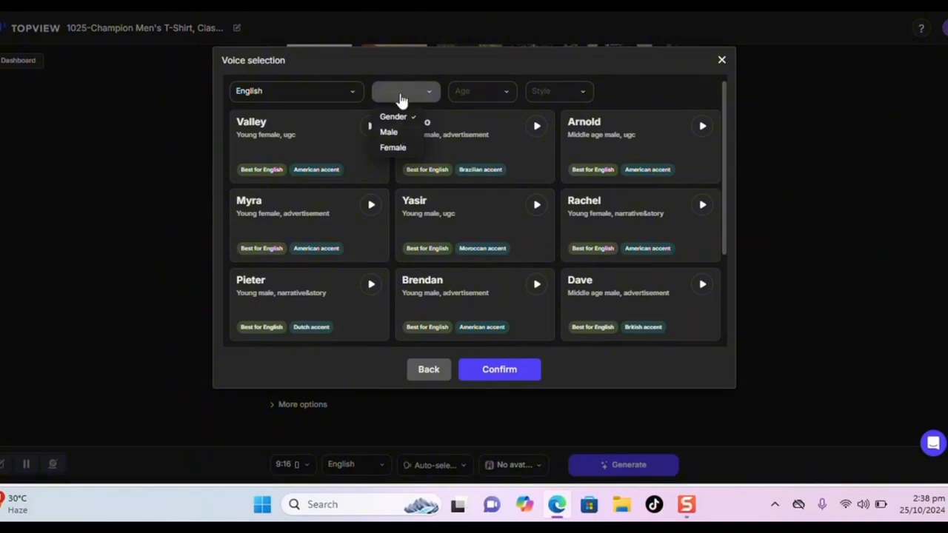
{"action": "left_click", "coordinate": [390, 133]}
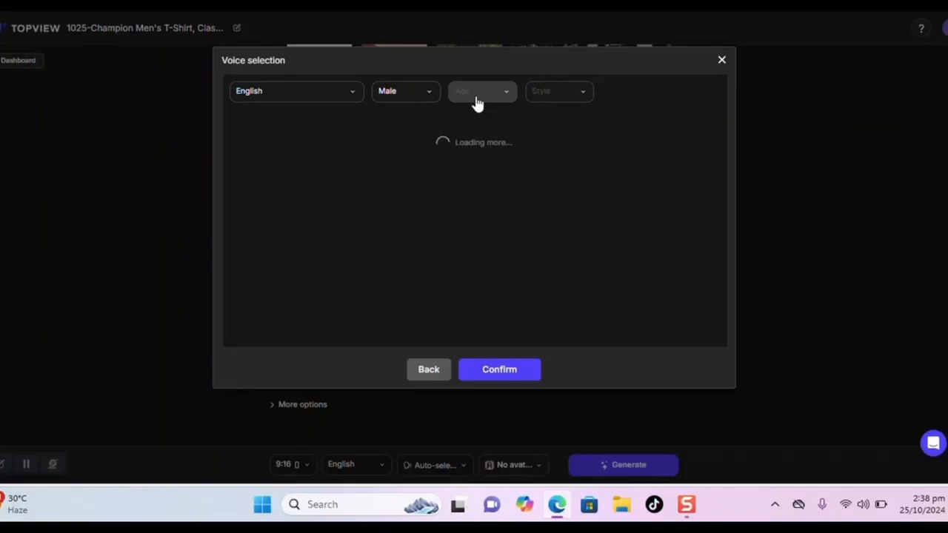
{"action": "left_click", "coordinate": [480, 102]}
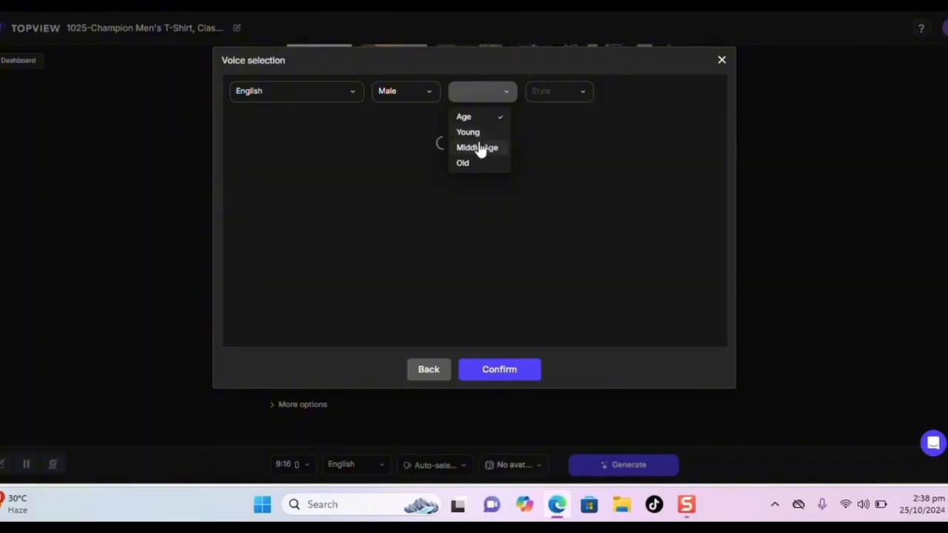
{"action": "left_click", "coordinate": [481, 148]}
{"action": "left_click", "coordinate": [493, 104]}
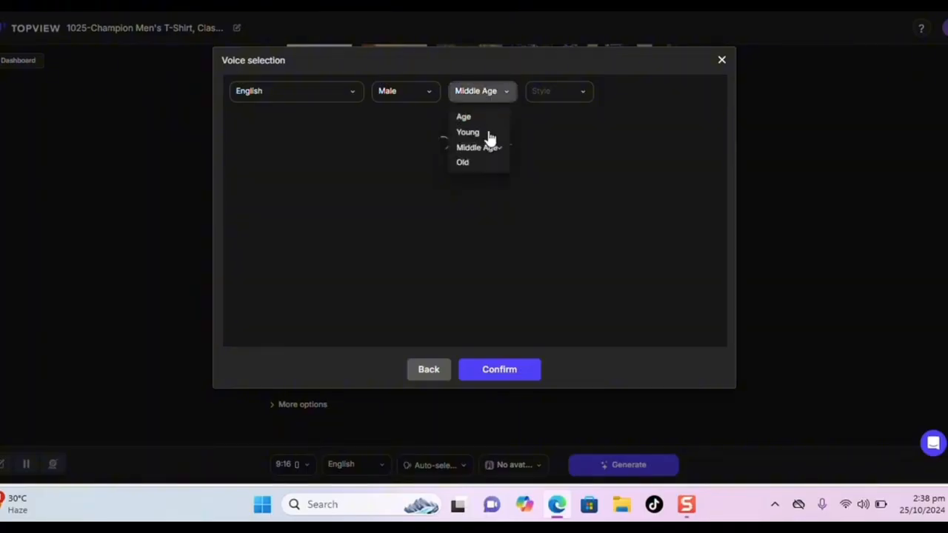
{"action": "left_click", "coordinate": [486, 135]}
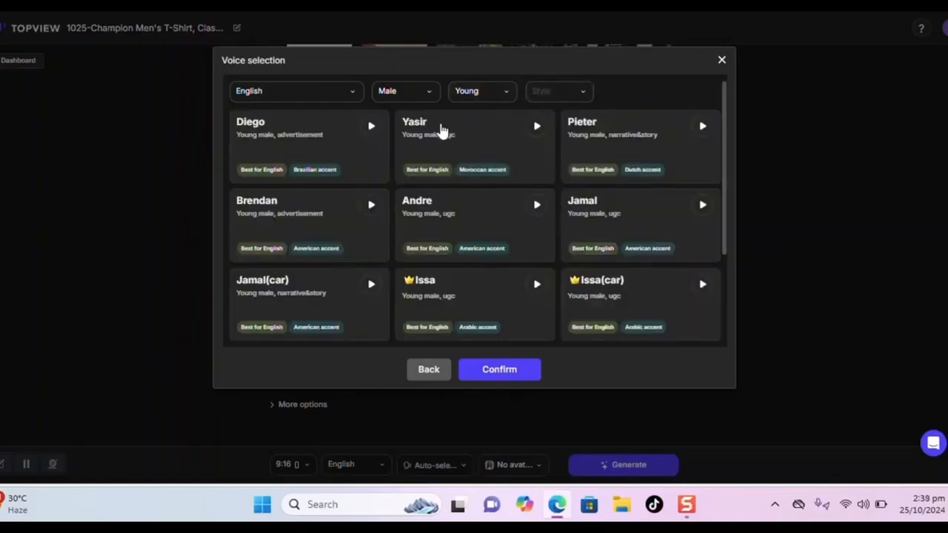
Narrow the voices to the Advertisement style and set Diego as the video's voice
{"action": "left_click", "coordinate": [557, 91]}
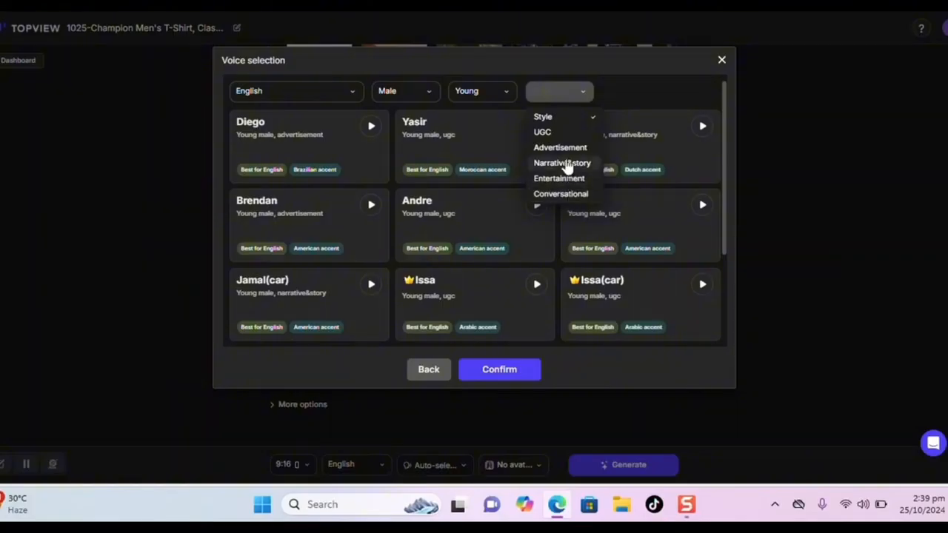
{"action": "left_click", "coordinate": [464, 111]}
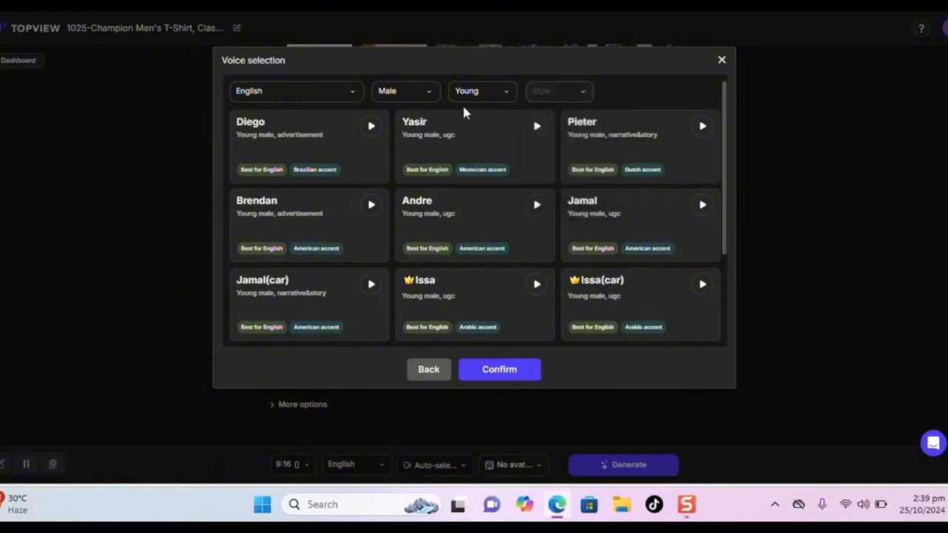
{"action": "left_click", "coordinate": [548, 94]}
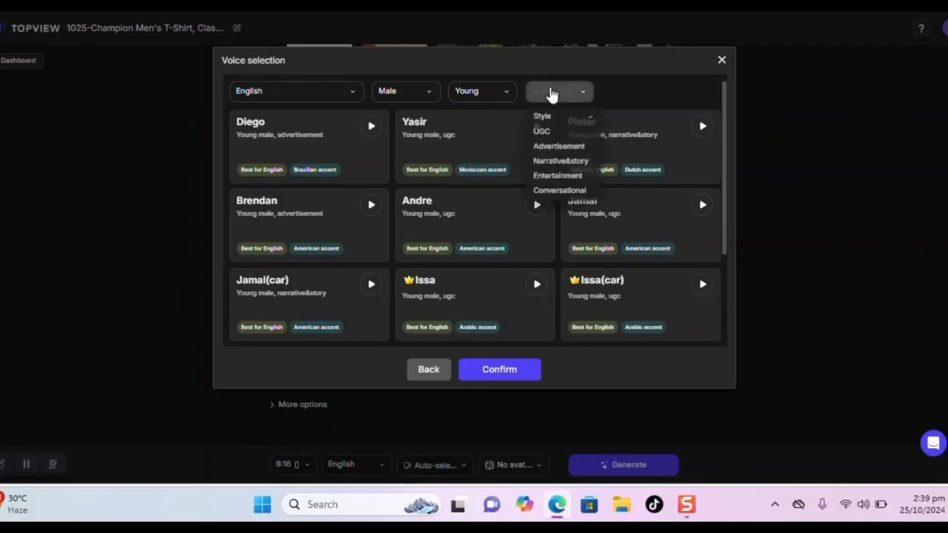
{"action": "left_click", "coordinate": [561, 147]}
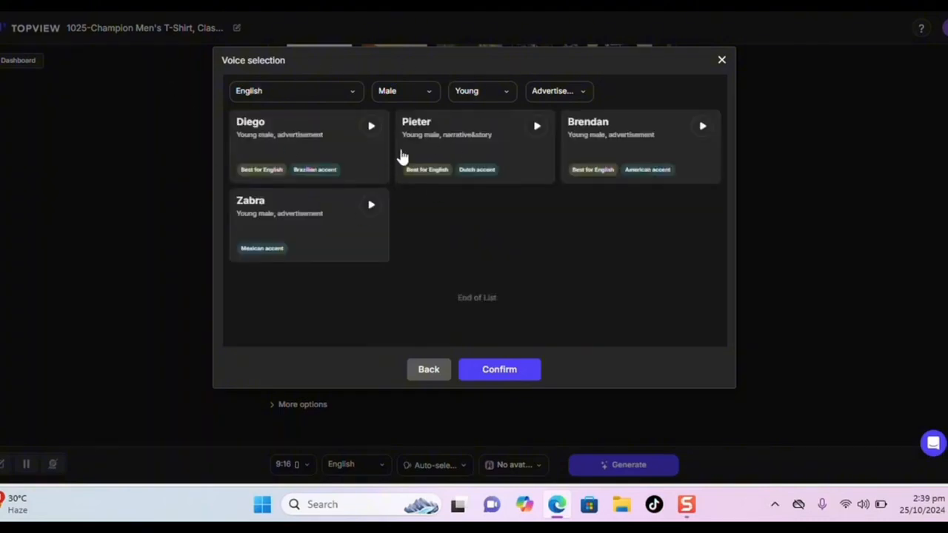
{"action": "left_click", "coordinate": [310, 136]}
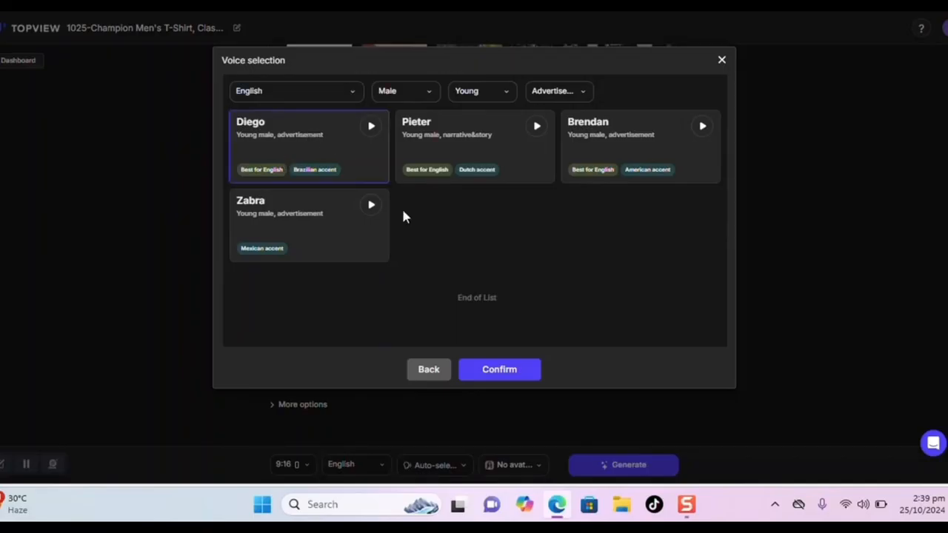
{"action": "left_click", "coordinate": [502, 374]}
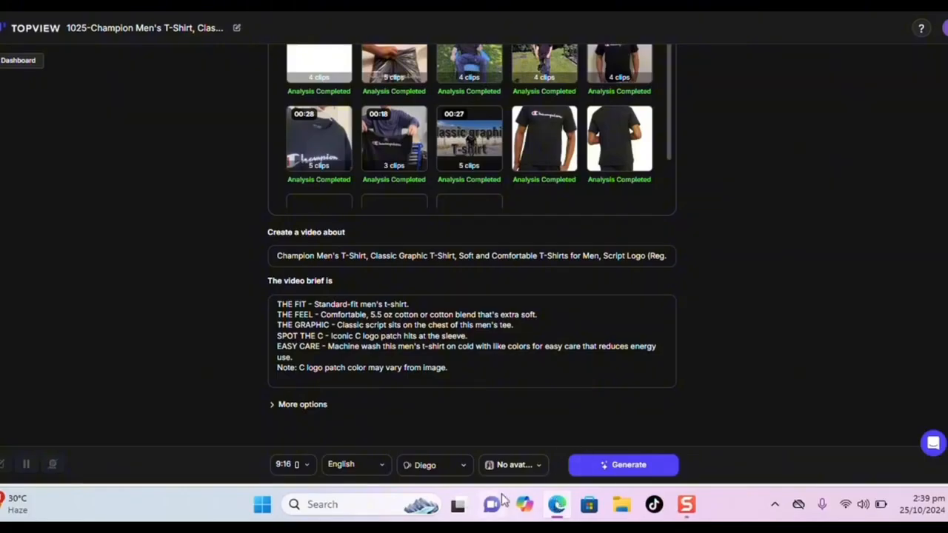
Set the AI avatar to Pieter, using the seated scene in front of the lit shelves
{"action": "left_click", "coordinate": [521, 466]}
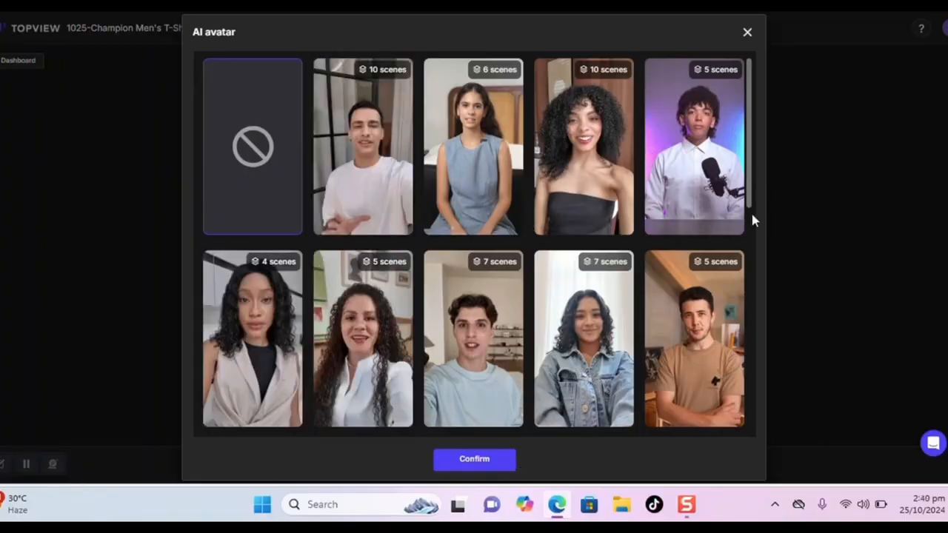
{"action": "scroll", "coordinate": [752, 237], "scroll_direction": "down", "scroll_amount": 3}
{"action": "left_click_drag", "start_coordinate": [754, 267], "coordinate": [767, 175]}
{"action": "mouse_move", "coordinate": [750, 174]}
{"action": "left_mouse_down"}
{"action": "mouse_move", "coordinate": [753, 228]}
{"action": "mouse_move", "coordinate": [760, 165]}
{"action": "left_mouse_up"}
{"action": "left_click", "coordinate": [709, 352]}
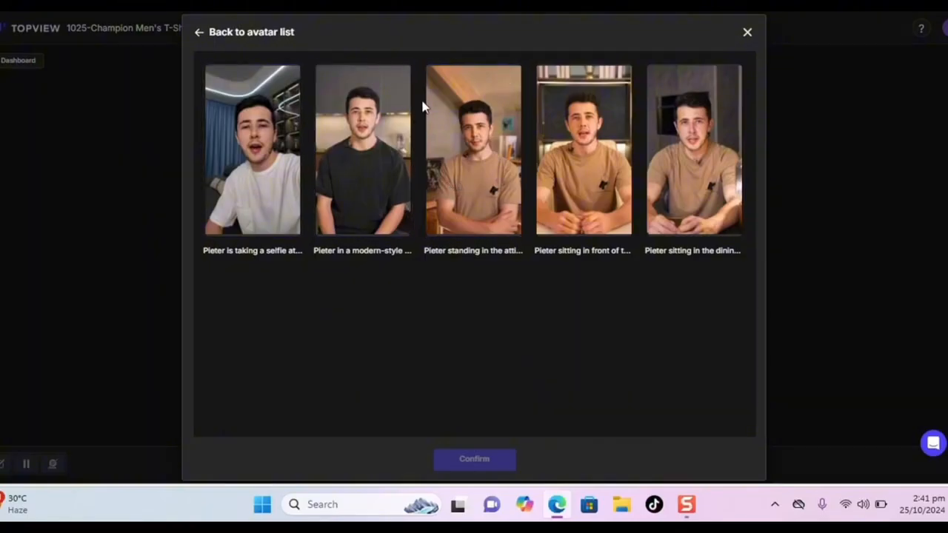
{"action": "left_click", "coordinate": [482, 146]}
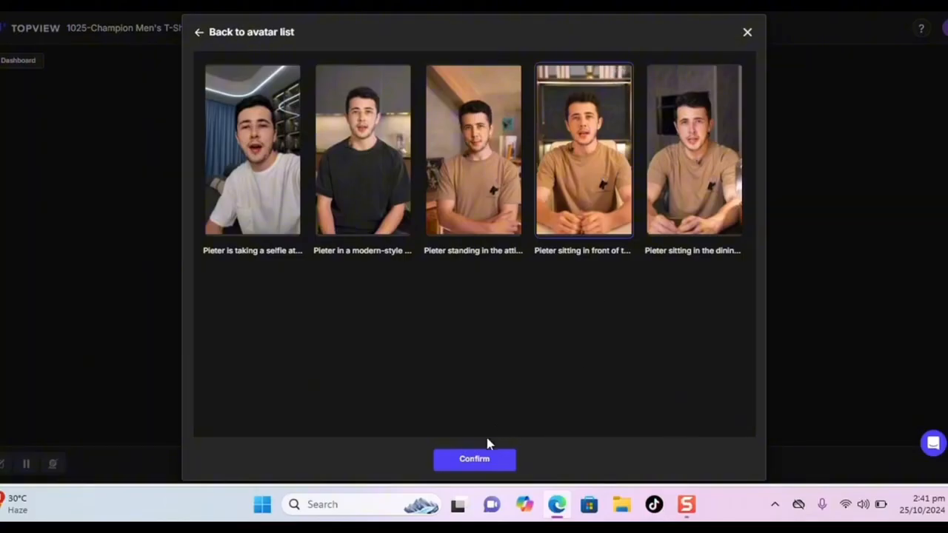
{"action": "left_click", "coordinate": [474, 465]}
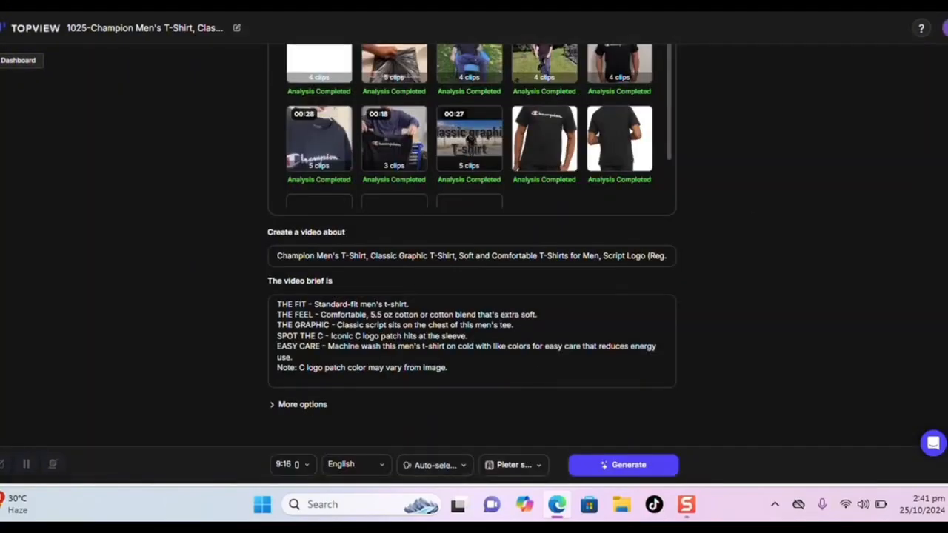
{"action": "scroll", "coordinate": [471, 222], "scroll_direction": "up", "scroll_amount": 4}
{"action": "scroll", "coordinate": [472, 222], "scroll_direction": "down", "scroll_amount": 3}
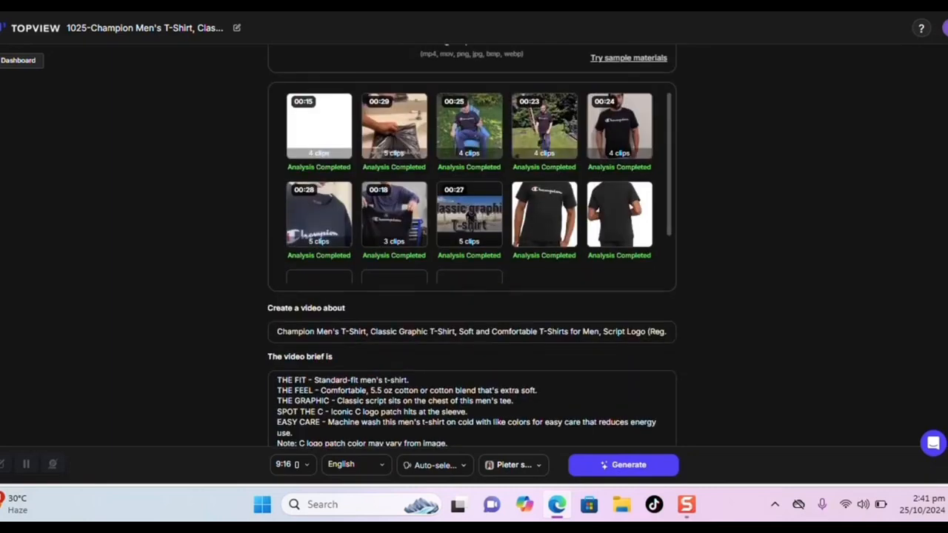
Review the imported Champion T-shirt media, video topic and brief, and generate the marketing video
{"action": "scroll", "coordinate": [471, 245], "scroll_direction": "up", "scroll_amount": 3}
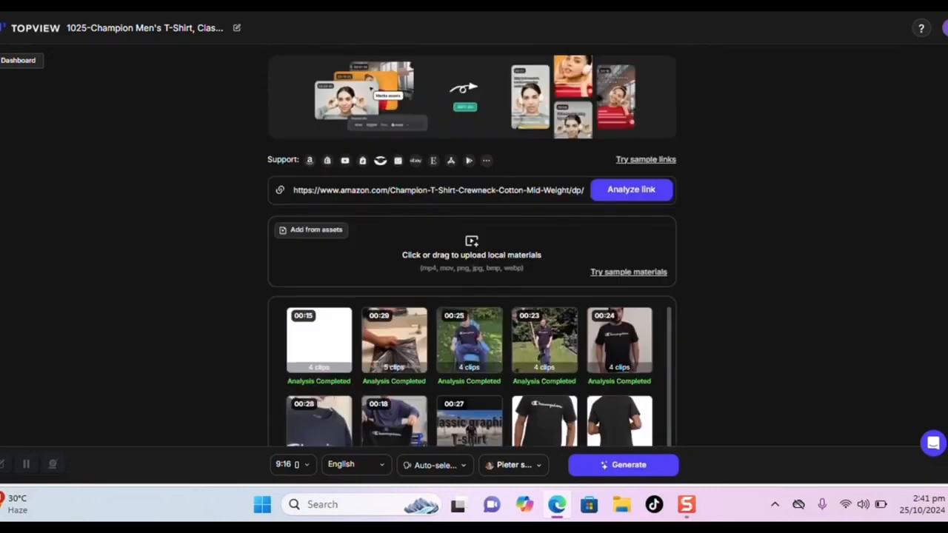
{"action": "scroll", "coordinate": [320, 318], "scroll_direction": "down", "scroll_amount": 4}
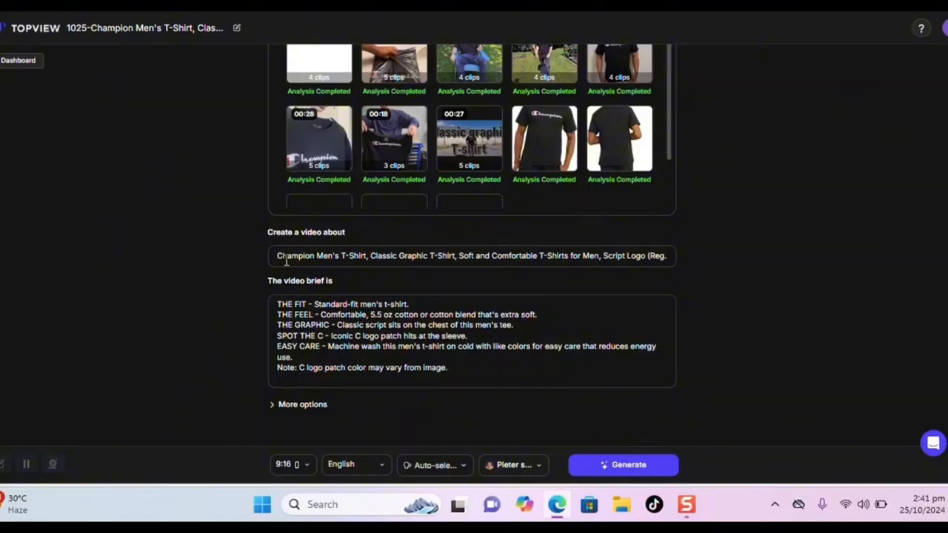
{"action": "left_click_drag", "start_coordinate": [286, 261], "coordinate": [726, 292]}
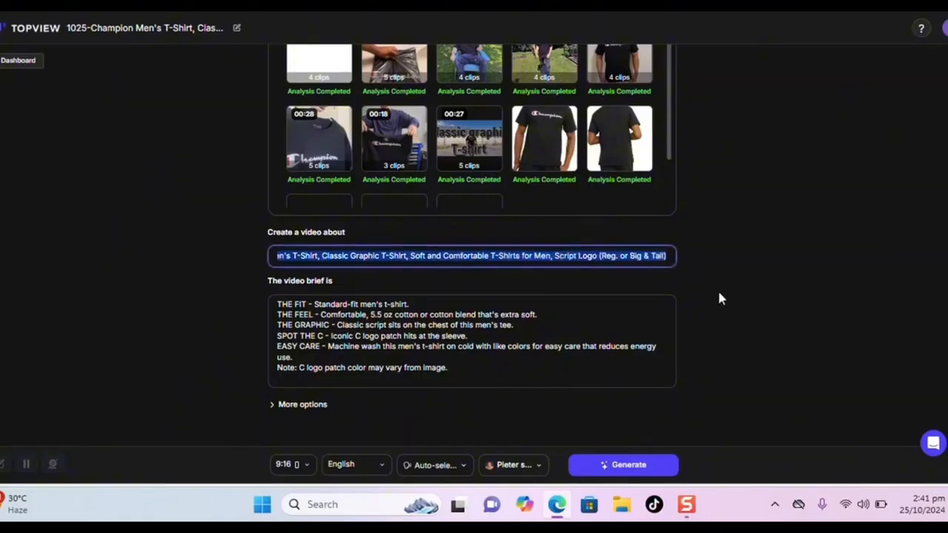
{"action": "left_click_drag", "start_coordinate": [476, 373], "coordinate": [231, 293]}
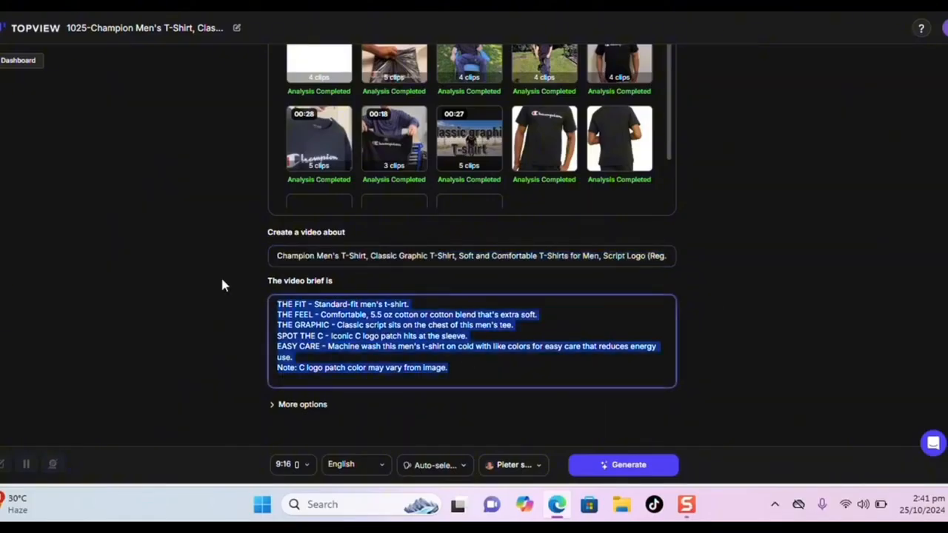
{"action": "left_click", "coordinate": [752, 311]}
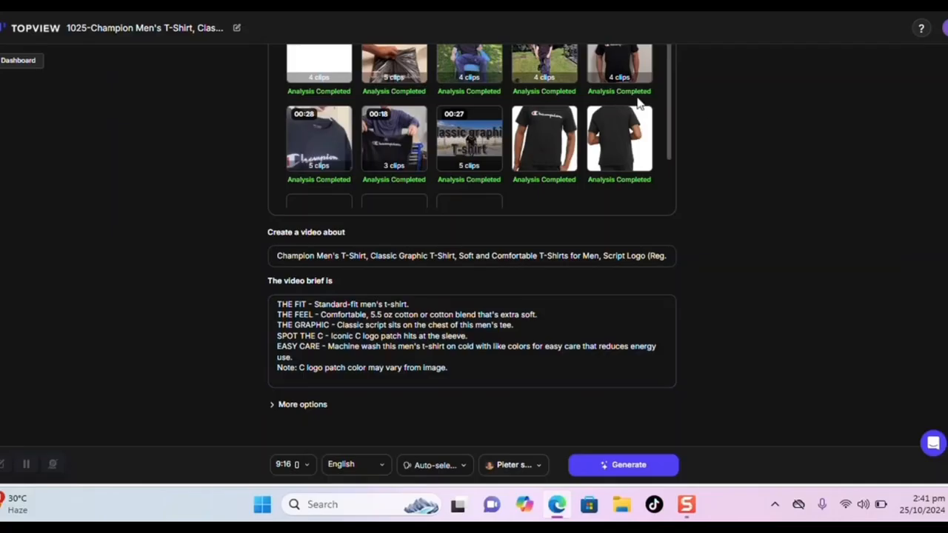
{"action": "scroll", "coordinate": [668, 153], "scroll_direction": "up", "scroll_amount": 3}
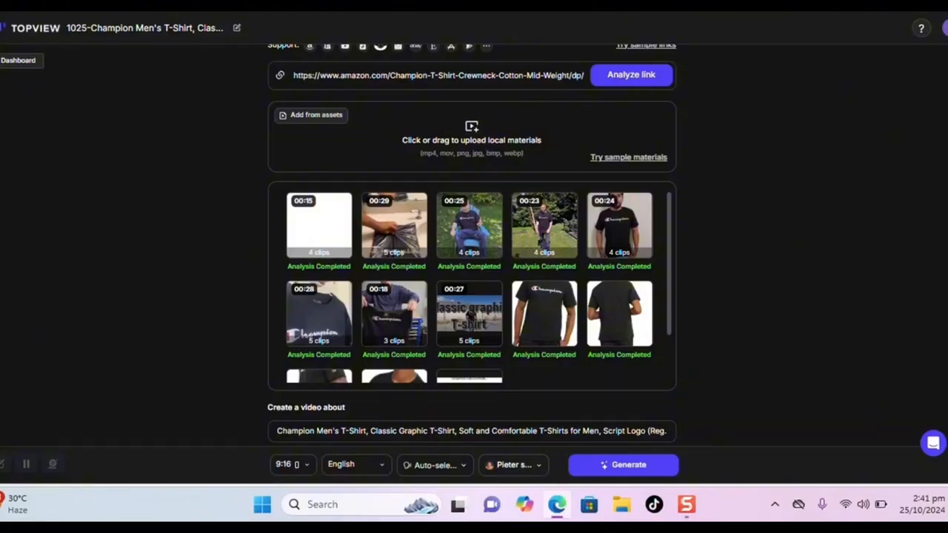
{"action": "left_click", "coordinate": [621, 474]}
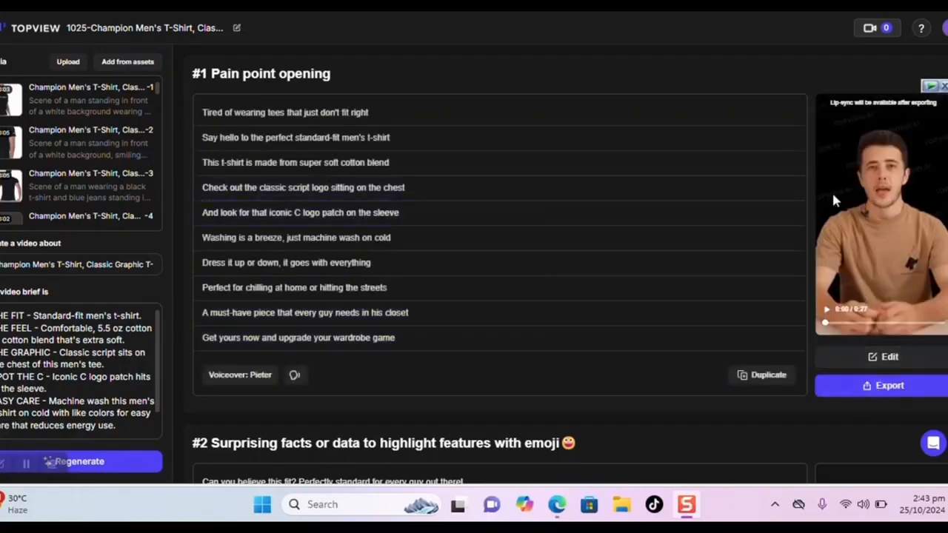
Look over the generated scripts and listen to the full-text AI reading of the "Pain point opening" script
{"action": "scroll", "coordinate": [500, 259], "scroll_direction": "down", "scroll_amount": 10}
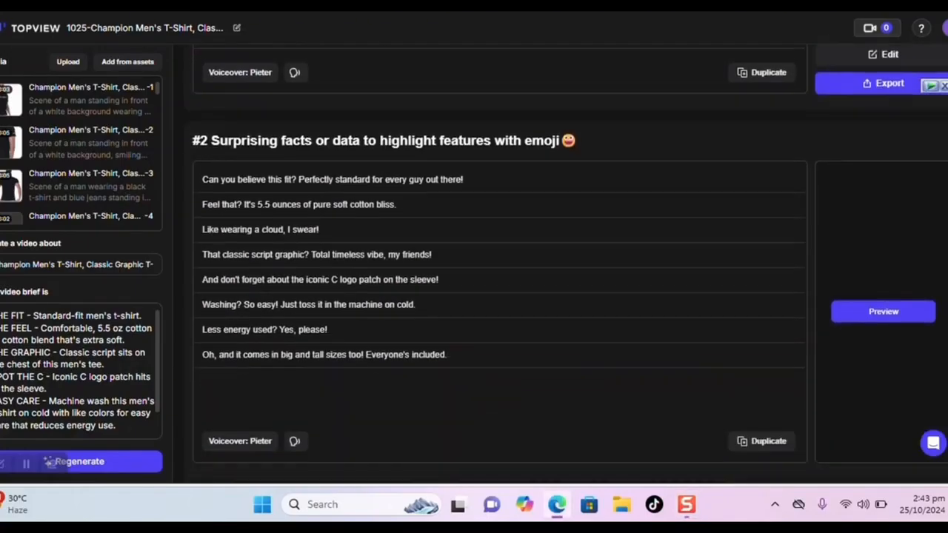
{"action": "scroll", "coordinate": [500, 259], "scroll_direction": "up", "scroll_amount": 8}
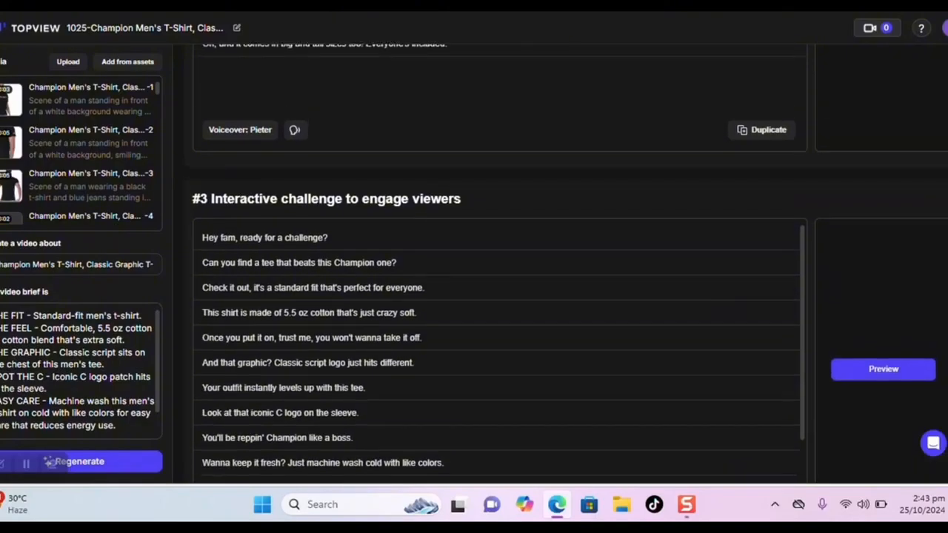
{"action": "scroll", "coordinate": [500, 260], "scroll_direction": "up", "scroll_amount": 3}
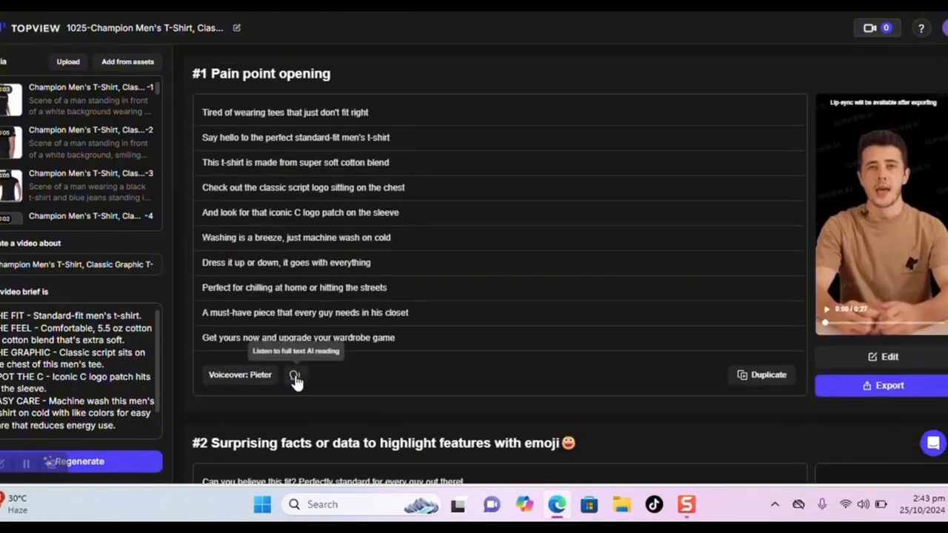
{"action": "left_click", "coordinate": [297, 378]}
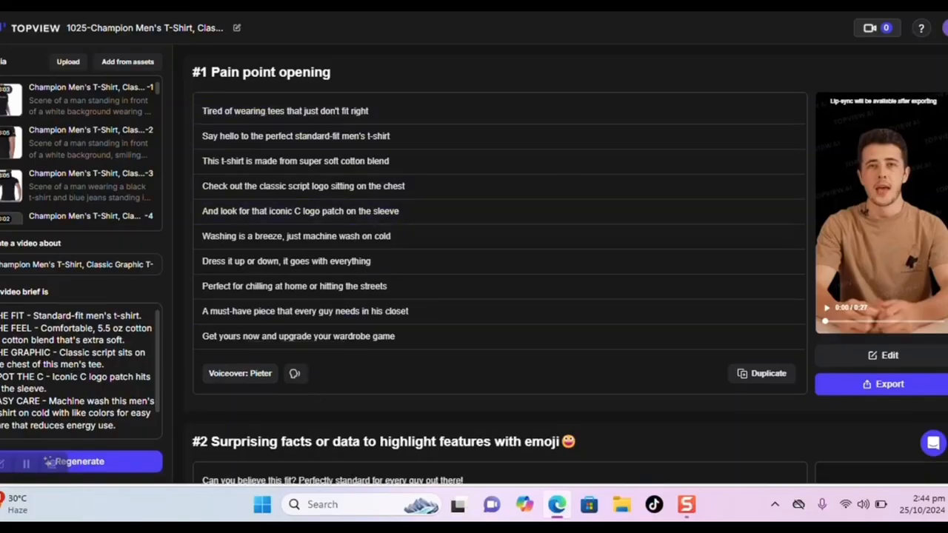
Read through the pain point, surprising facts and interactive challenge scripts and compare their wording
{"action": "scroll", "coordinate": [500, 263], "scroll_direction": "down", "scroll_amount": 4}
{"action": "scroll", "coordinate": [500, 262], "scroll_direction": "up", "scroll_amount": 4}
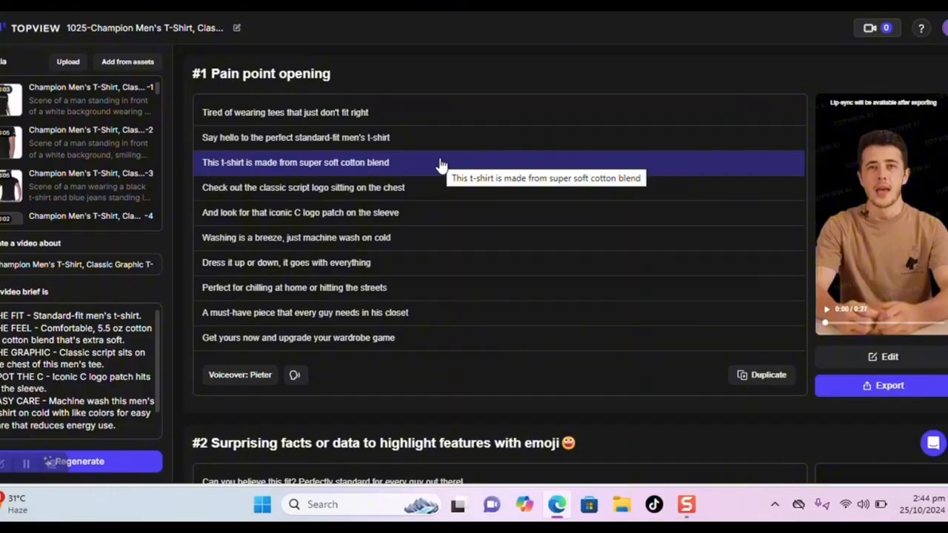
{"action": "scroll", "coordinate": [496, 266], "scroll_direction": "down", "scroll_amount": 2}
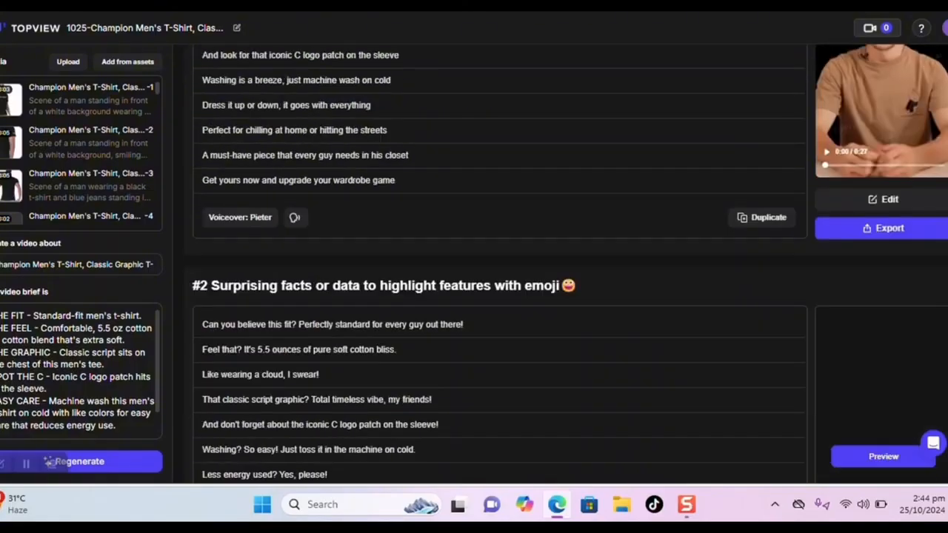
{"action": "scroll", "coordinate": [496, 267], "scroll_direction": "down", "scroll_amount": 2}
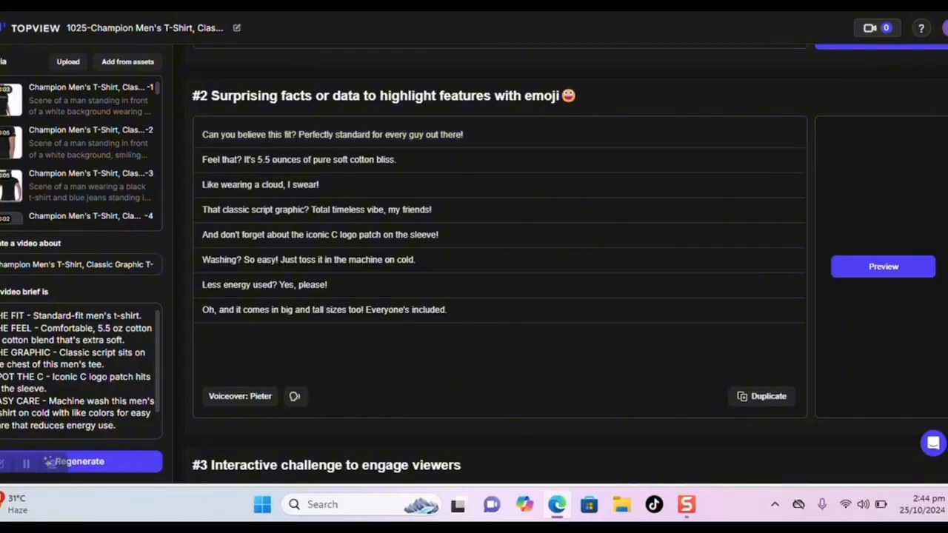
{"action": "scroll", "coordinate": [499, 267], "scroll_direction": "down", "scroll_amount": 3}
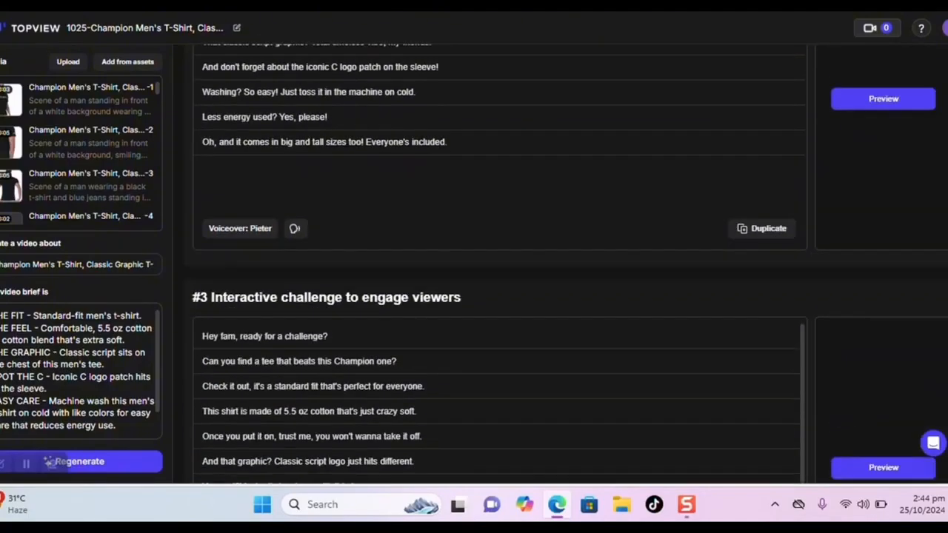
{"action": "scroll", "coordinate": [500, 266], "scroll_direction": "up", "scroll_amount": 10}
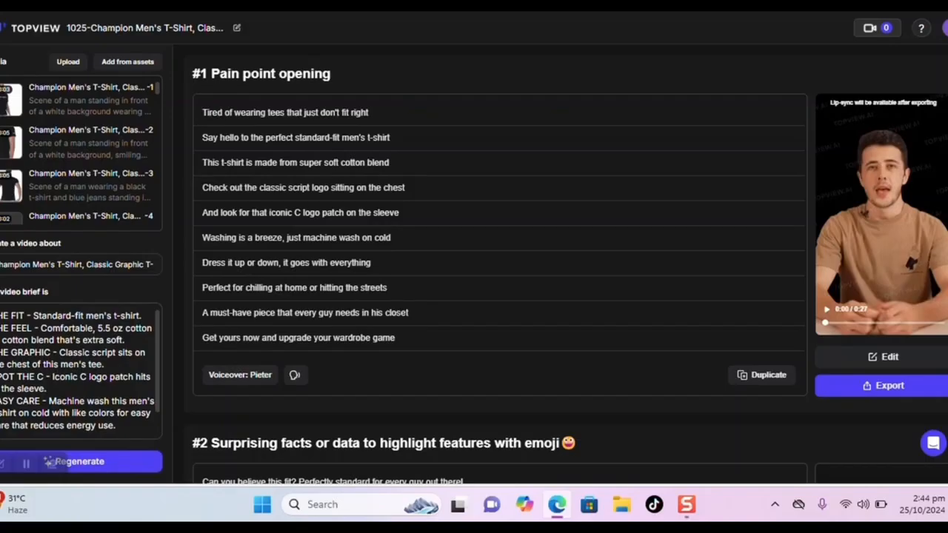
{"action": "scroll", "coordinate": [500, 267], "scroll_direction": "down", "scroll_amount": 10}
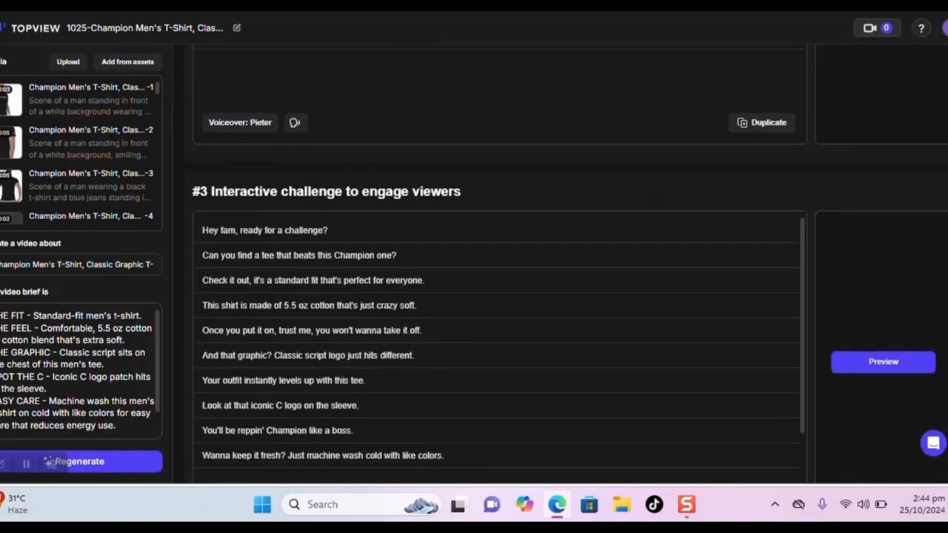
{"action": "scroll", "coordinate": [641, 289], "scroll_direction": "down", "scroll_amount": 1}
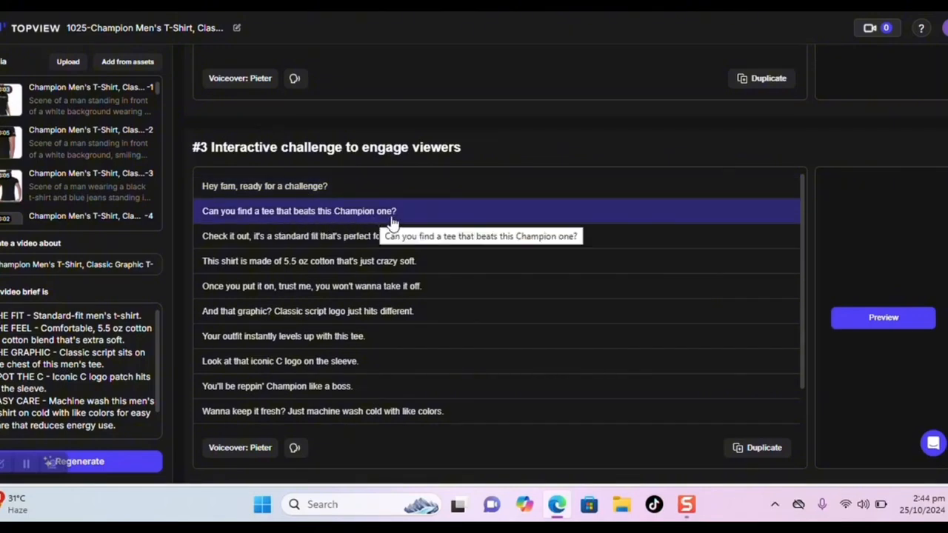
{"action": "scroll", "coordinate": [889, 277], "scroll_direction": "up", "scroll_amount": 5}
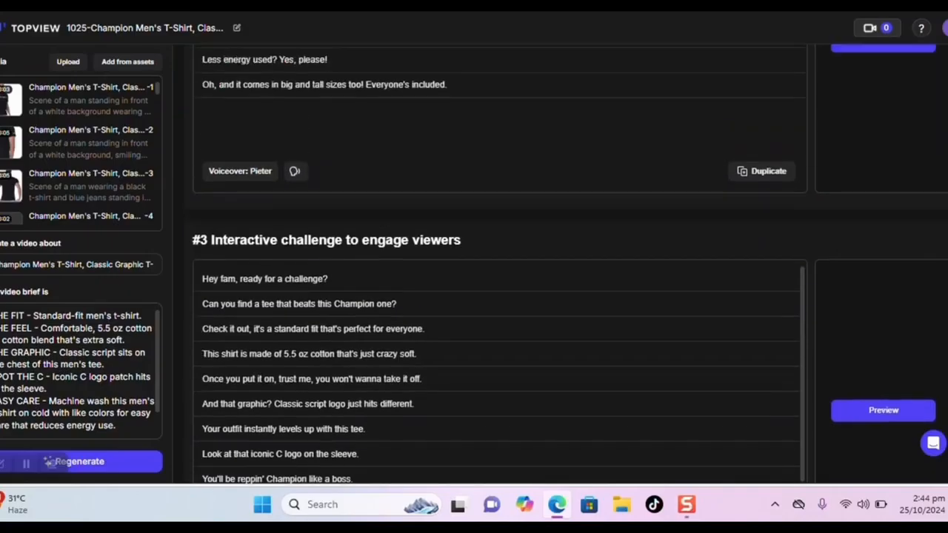
{"action": "scroll", "coordinate": [496, 264], "scroll_direction": "up", "scroll_amount": 5}
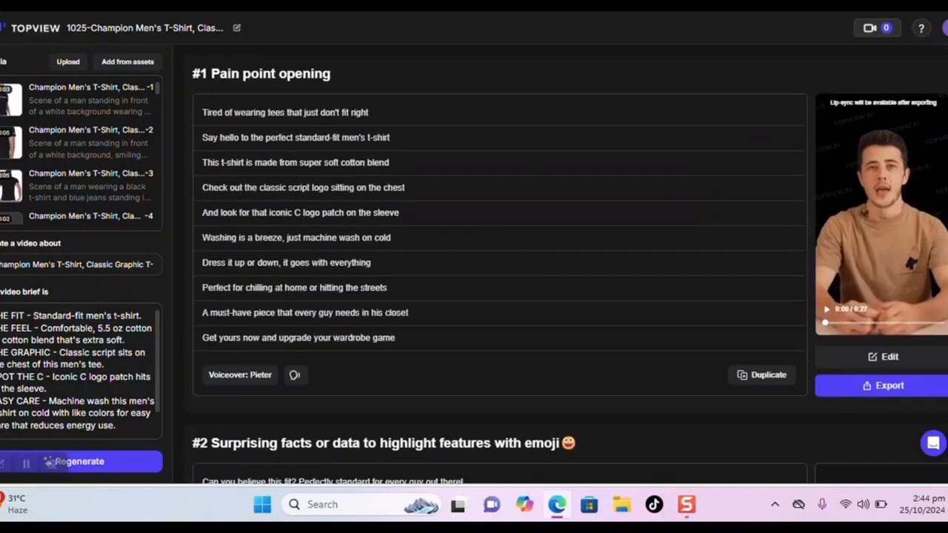
Request a preview for the "Surprising facts or data to highlight features" script and check for further scripts
{"action": "scroll", "coordinate": [497, 267], "scroll_direction": "down", "scroll_amount": 5}
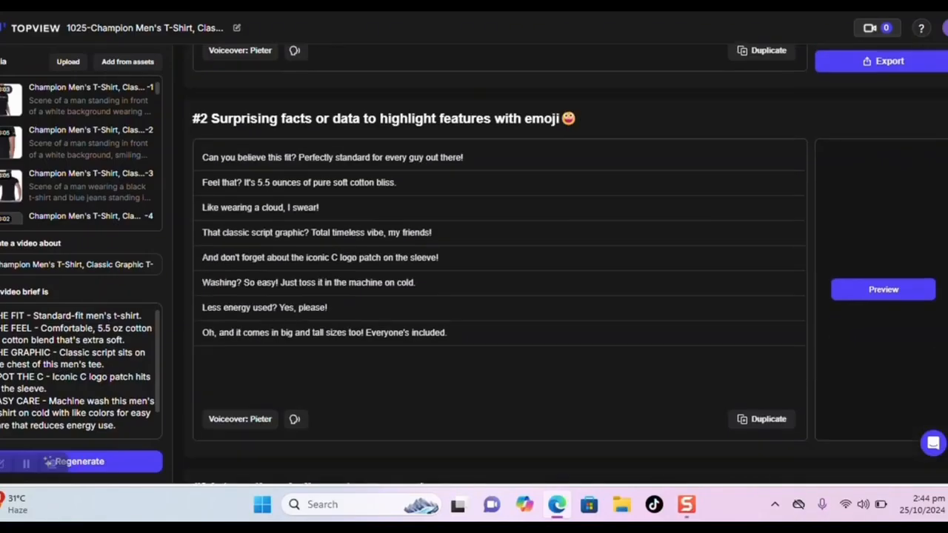
{"action": "left_click", "coordinate": [869, 291]}
{"action": "scroll", "coordinate": [496, 267], "scroll_direction": "down", "scroll_amount": 5}
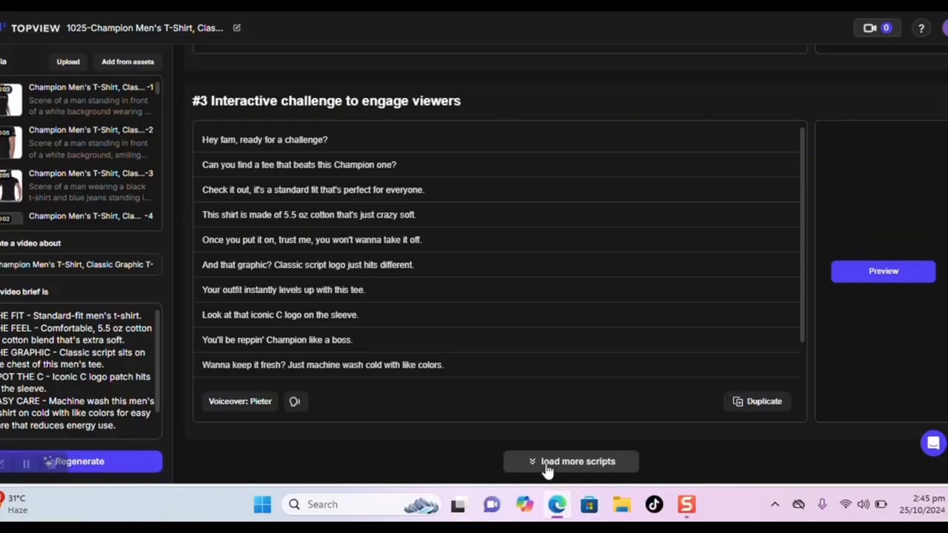
Export the "Pain point opening" video with the Pieter avatar
{"action": "scroll", "coordinate": [581, 222], "scroll_direction": "up", "scroll_amount": 10}
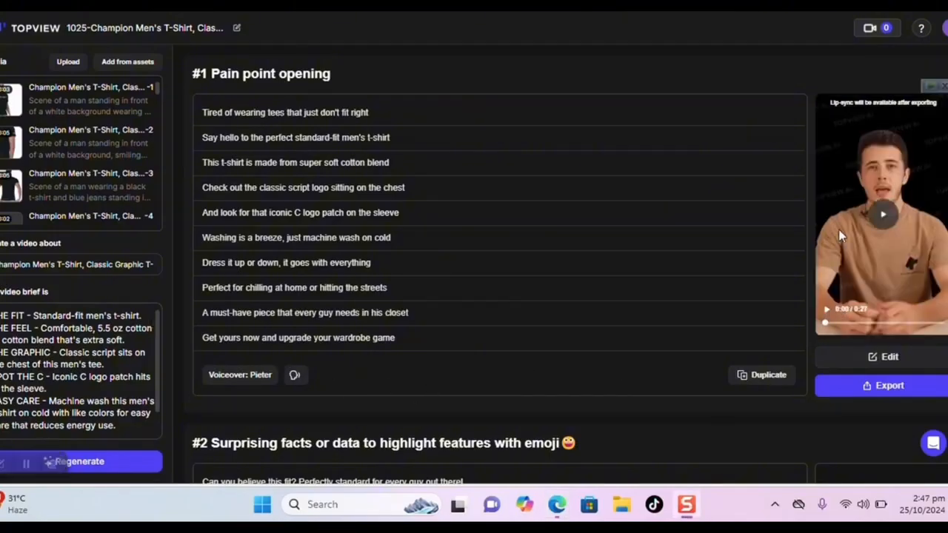
{"action": "left_click", "coordinate": [883, 387]}
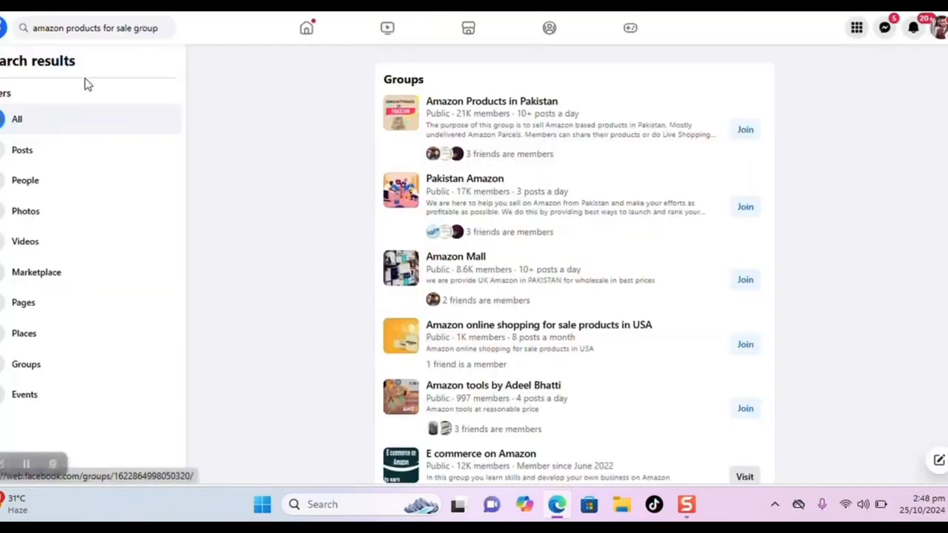
On Facebook, examine the groups listed for the search "amazon products for sale group"
{"action": "left_click_drag", "start_coordinate": [167, 31], "coordinate": [18, 33]}
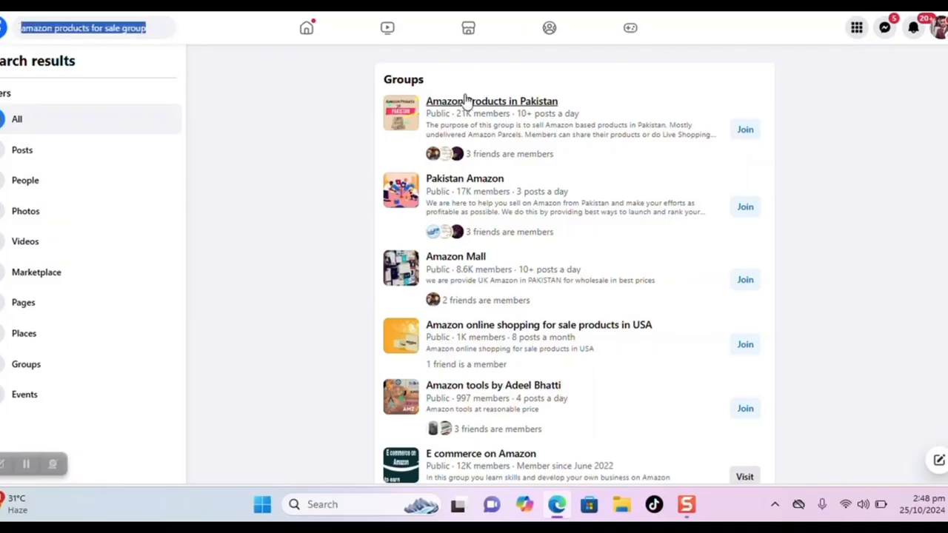
{"action": "mouse_move", "coordinate": [508, 108]}
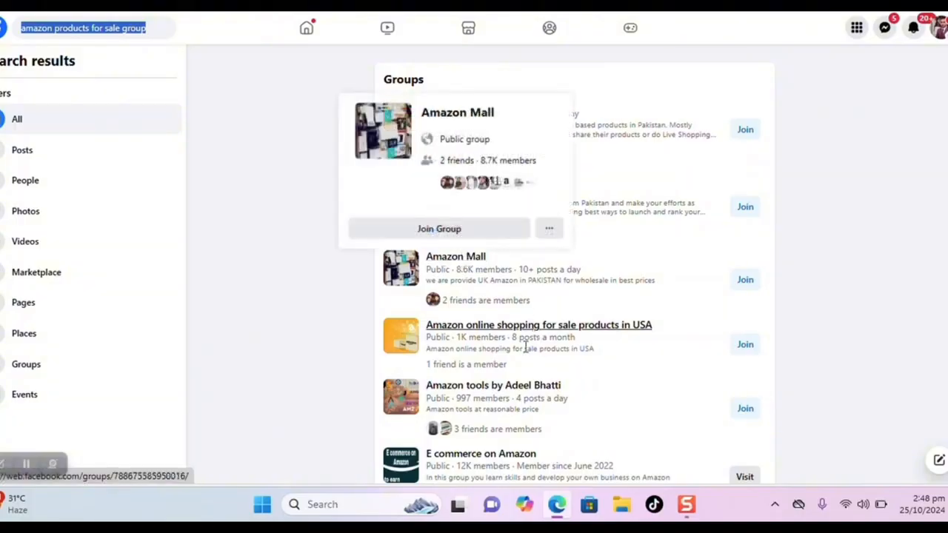
{"action": "mouse_move", "coordinate": [535, 335]}
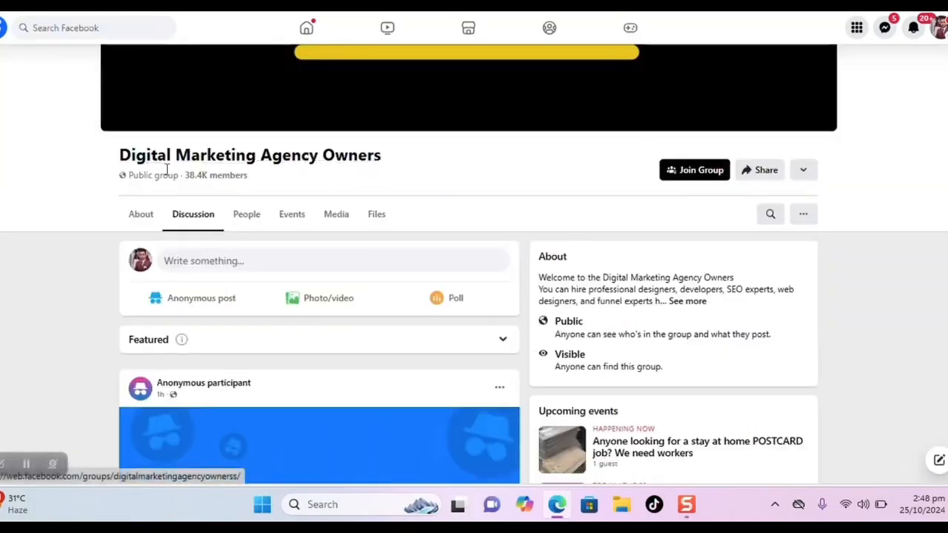
Examine the Digital Marketing Agency Owners, USA Digital Marketing Agency and Amazon Products in Pakistan groups, including member counts and posts
{"action": "left_click_drag", "start_coordinate": [258, 171], "coordinate": [183, 172]}
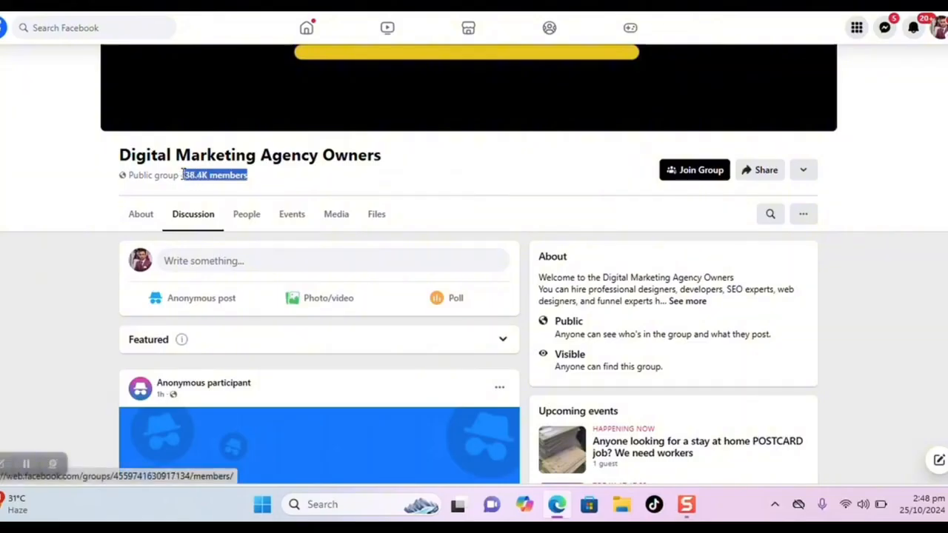
{"action": "scroll", "coordinate": [313, 253], "scroll_direction": "down", "scroll_amount": 4}
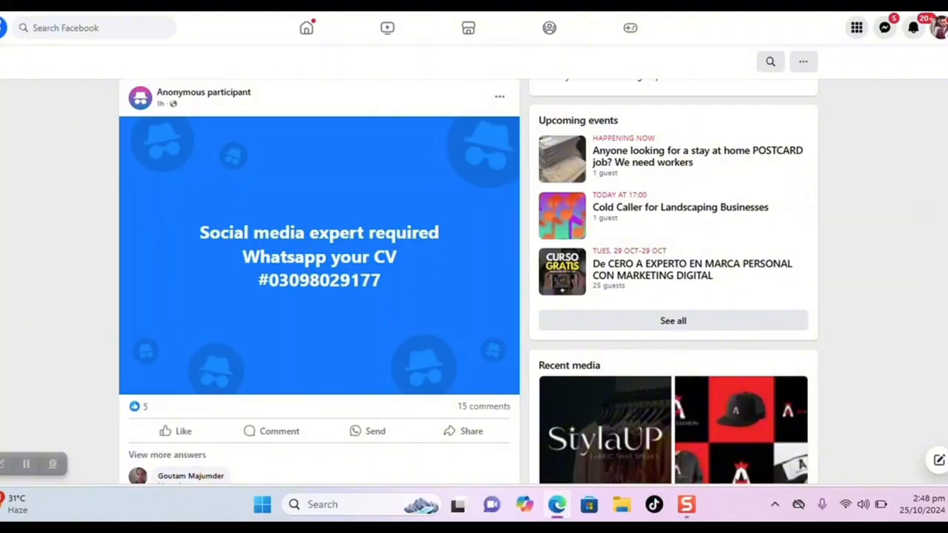
{"action": "left_click", "coordinate": [643, 3]}
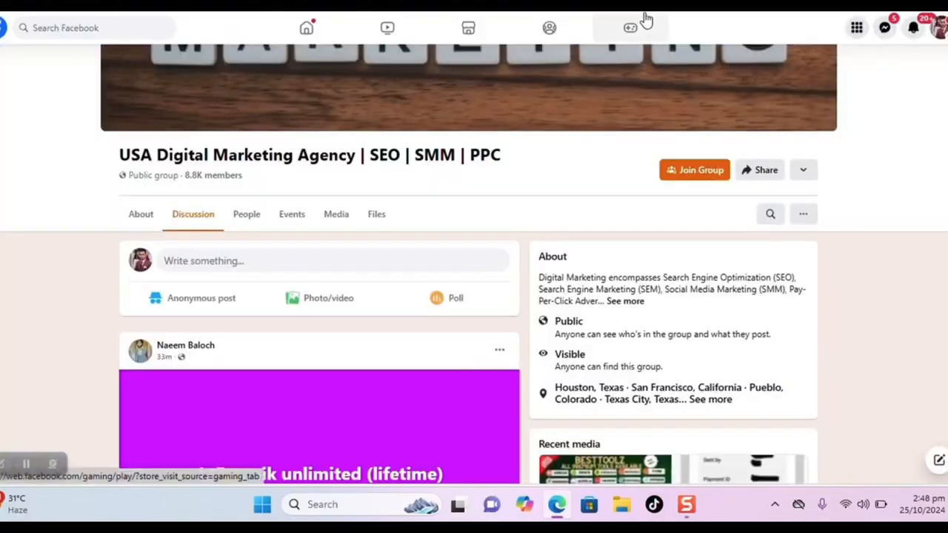
{"action": "left_click", "coordinate": [660, 3]}
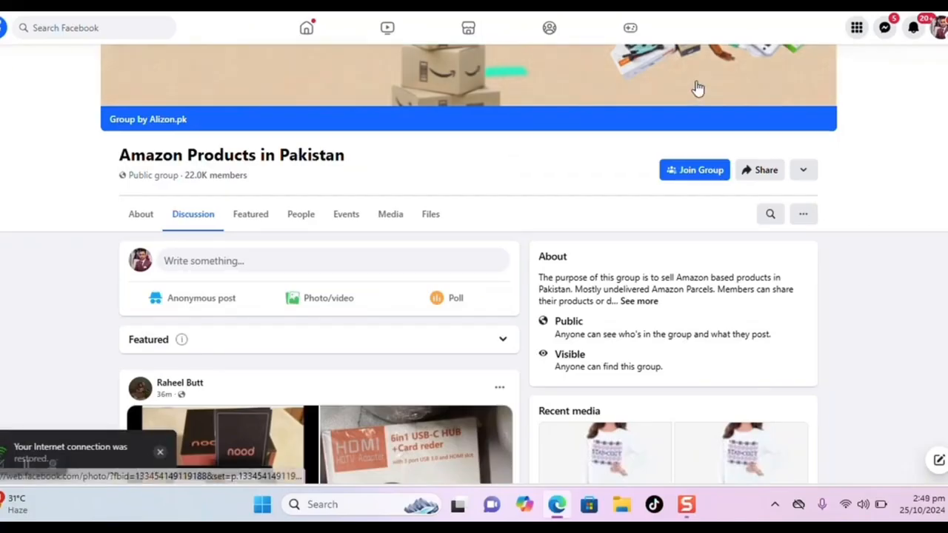
{"action": "left_click", "coordinate": [643, 3]}
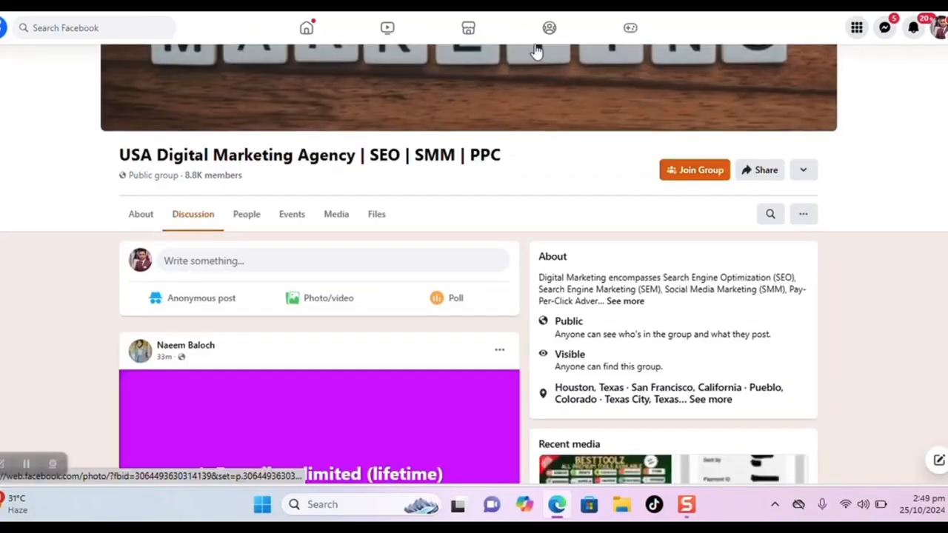
Switch to the Amazon product page of the Champion men's T-shirt and look over its details
{"action": "left_click", "coordinate": [607, 3]}
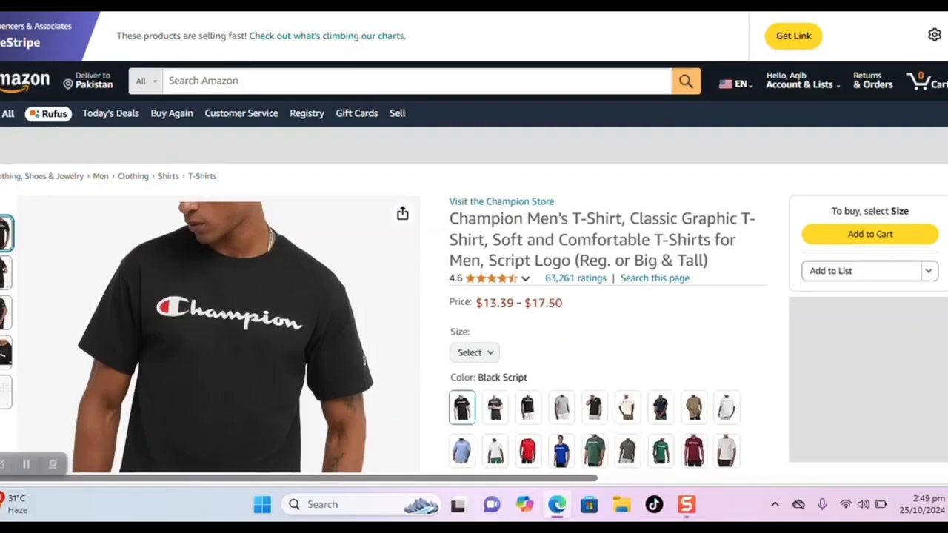
{"action": "scroll", "coordinate": [474, 296], "scroll_direction": "down", "scroll_amount": 15}
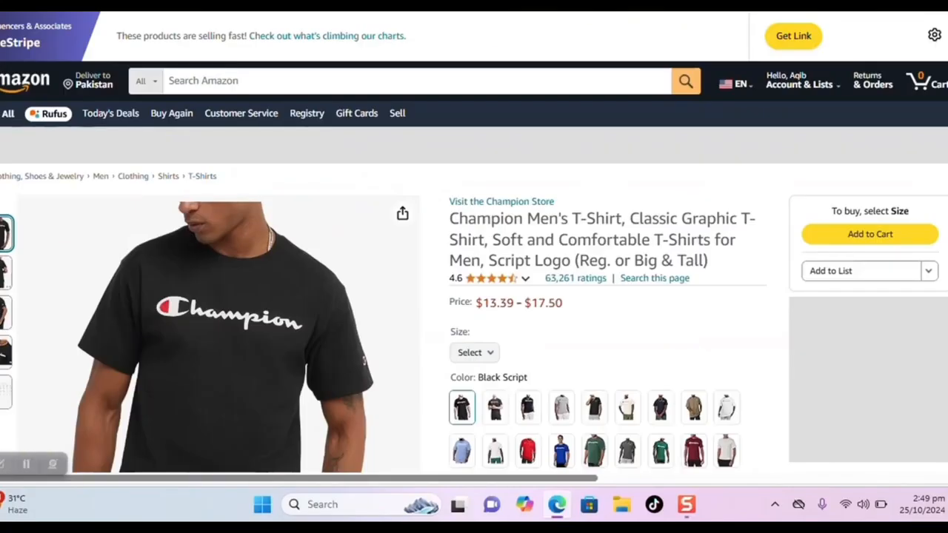